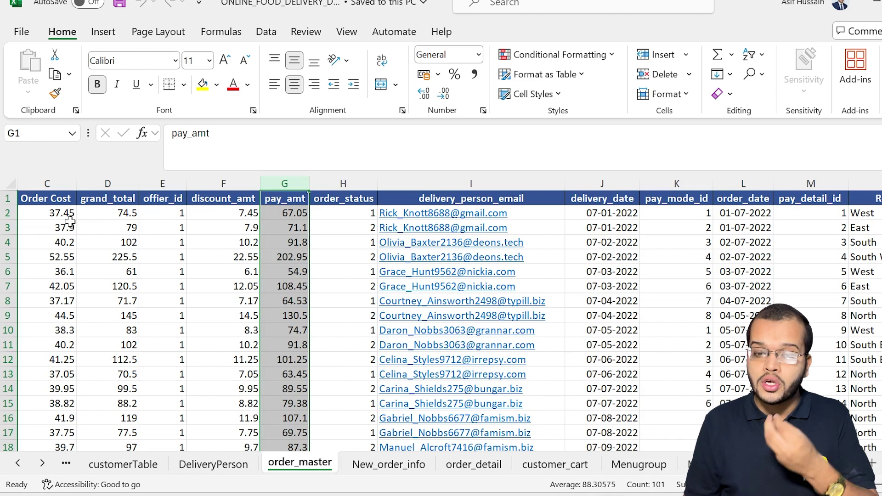
Review the columns of the order_master, customerTable, DeliveryPerson, New_order_info and customer_cart sheets.
scroll(452, 274, "down", 2)
scroll(452, 274, "down", 2)
scroll(452, 271, "up", 4)
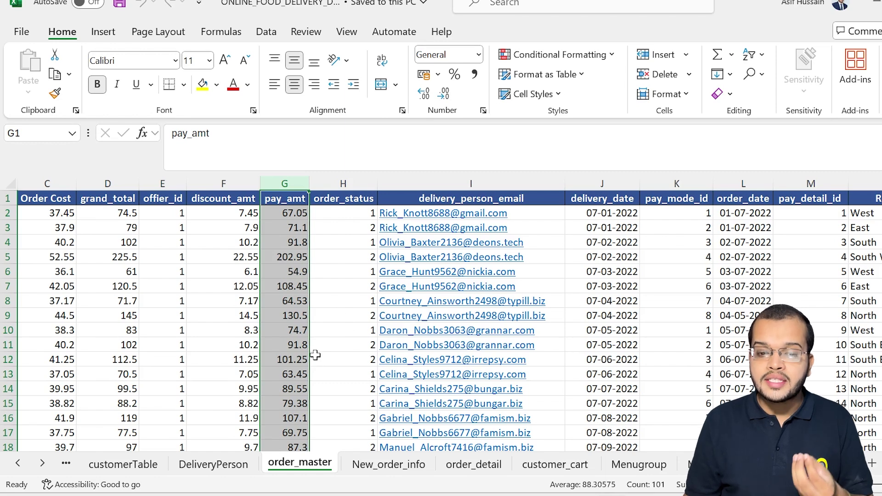
left_click(131, 469)
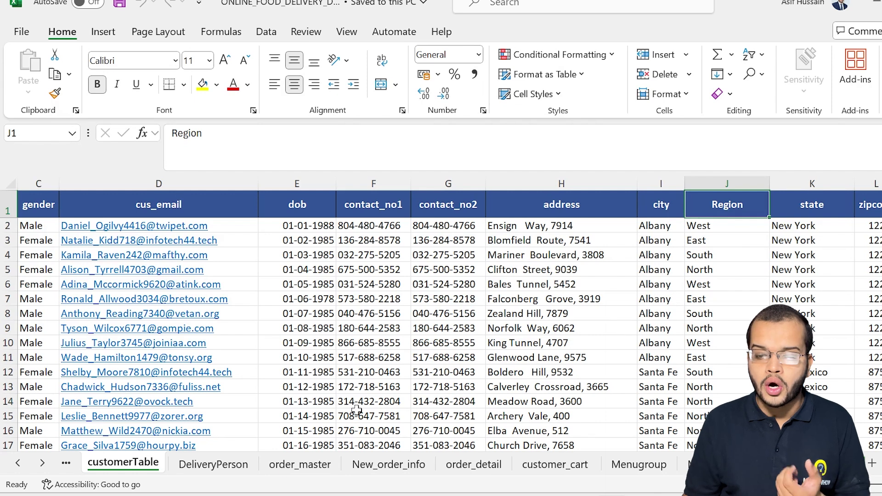
left_click(232, 465)
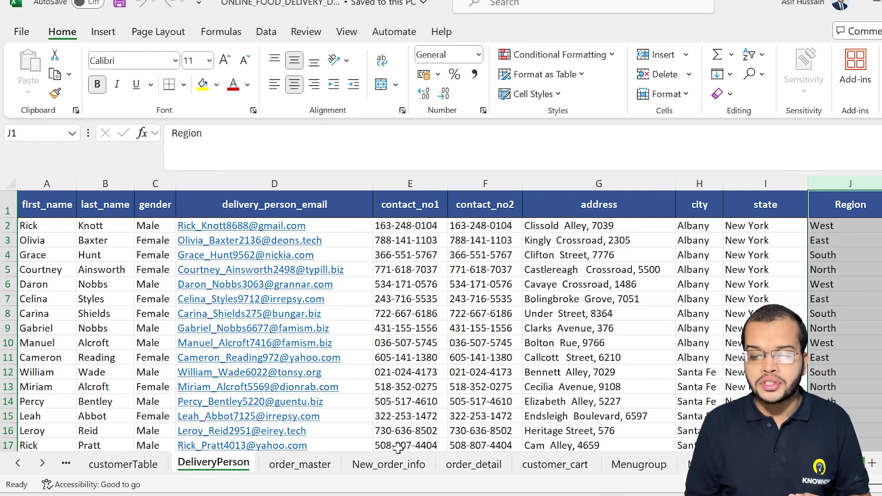
left_click(406, 465)
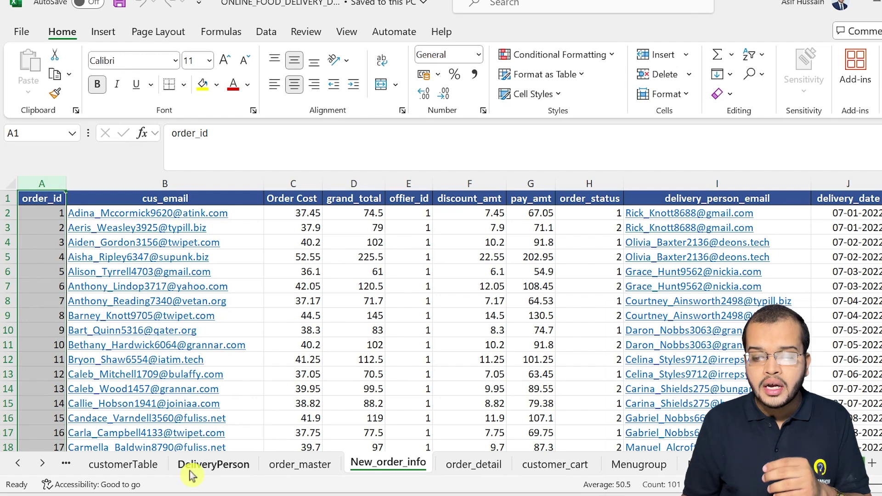
left_click(558, 467)
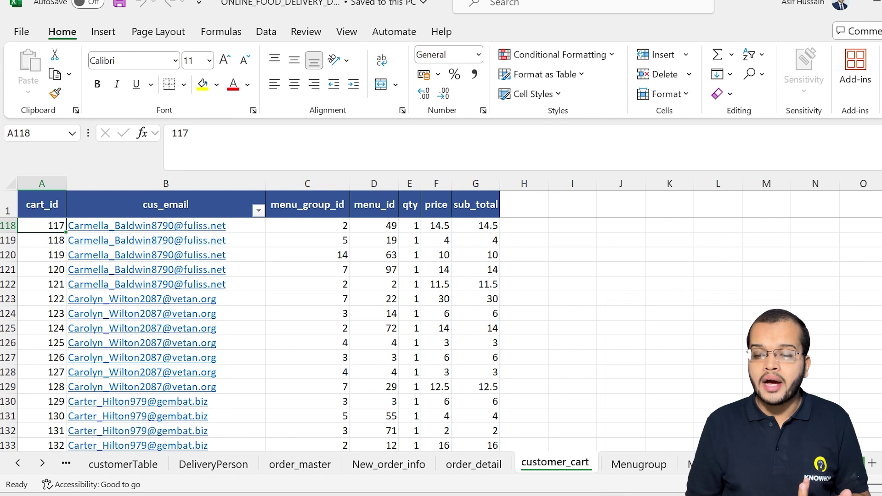
Examine the header rows and records of the menu items sheet and the Menugroup sheet.
left_click(689, 464)
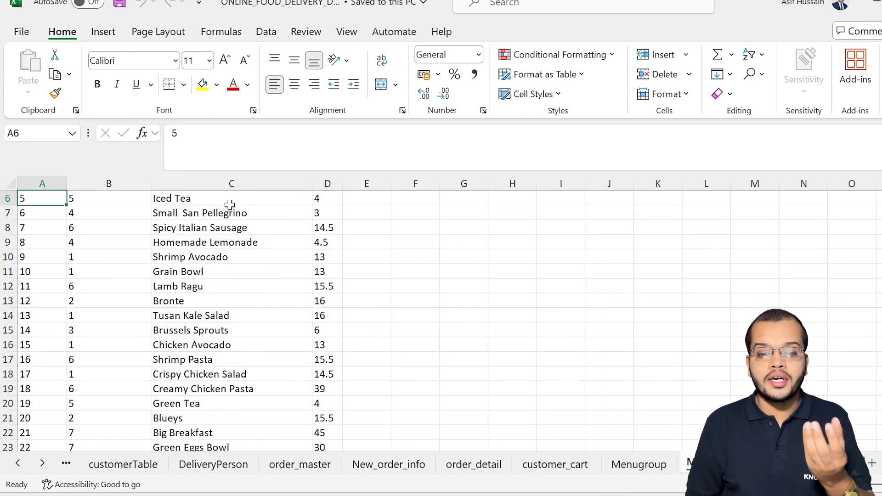
scroll(228, 294, "up", 2)
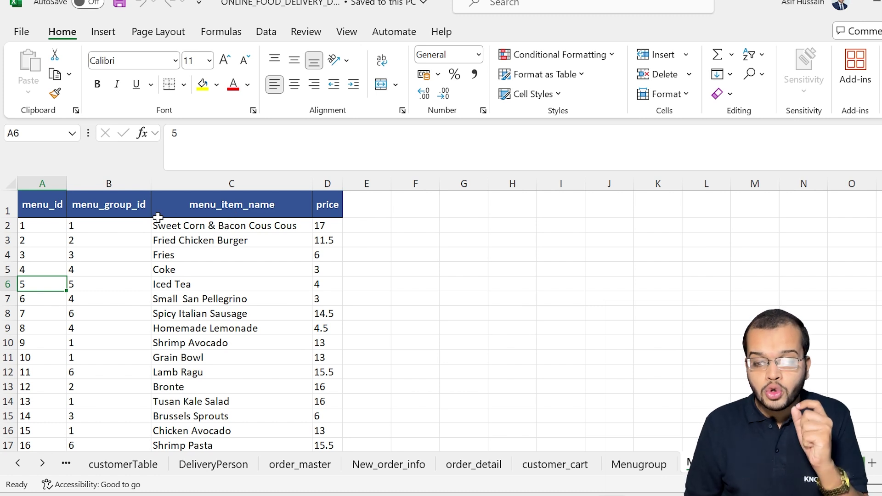
left_click(659, 465)
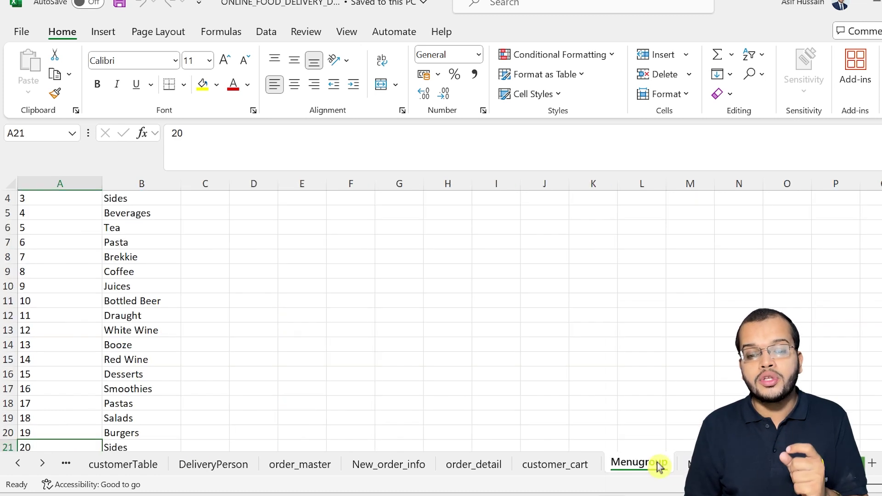
scroll(130, 225, "up", 1)
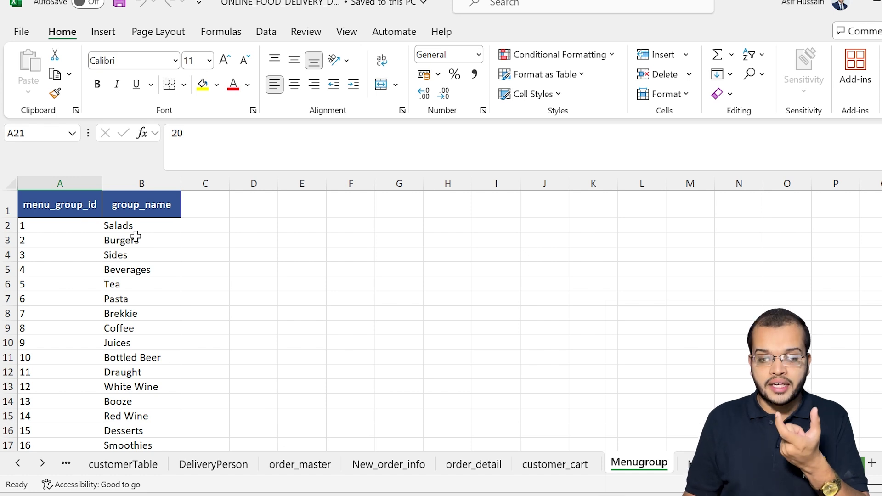
Compare the Burgers group's ID in the Menugroup sheet with the menu_group_id of Fried Chicken Burger in the menu items sheet.
left_click(702, 464)
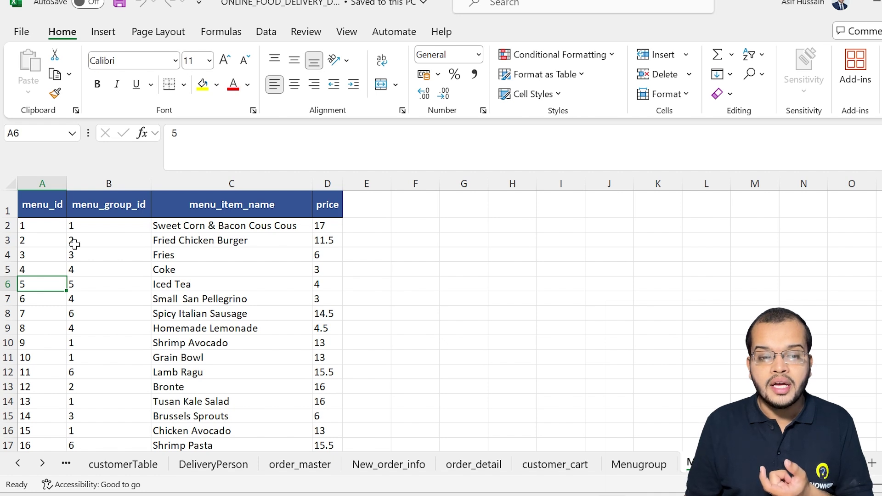
left_click(631, 457)
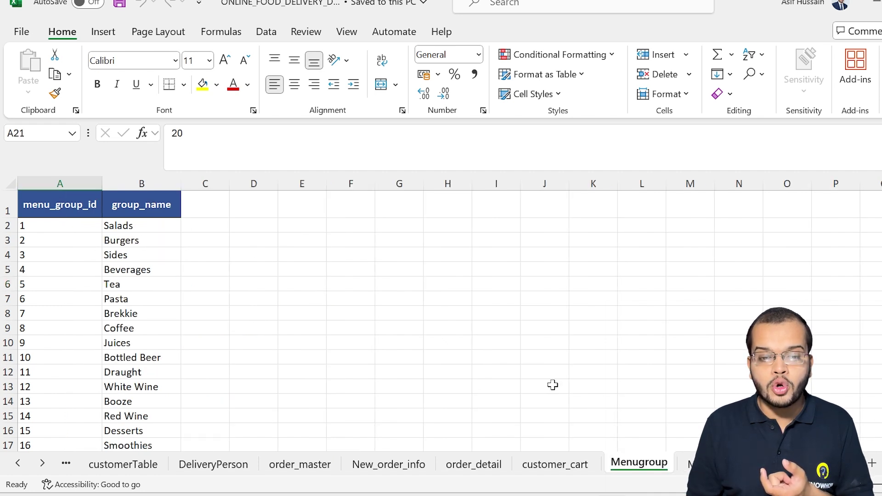
left_click(138, 241)
left_click(48, 245)
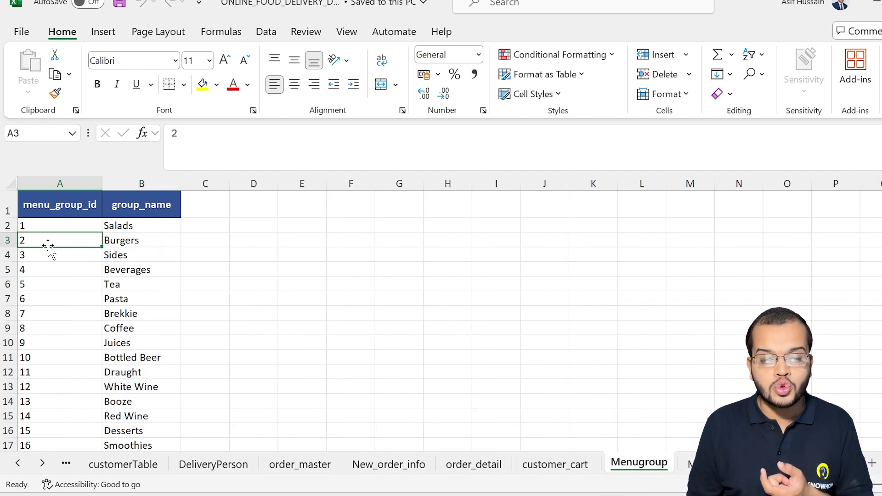
key("ctrl+Page_Down")
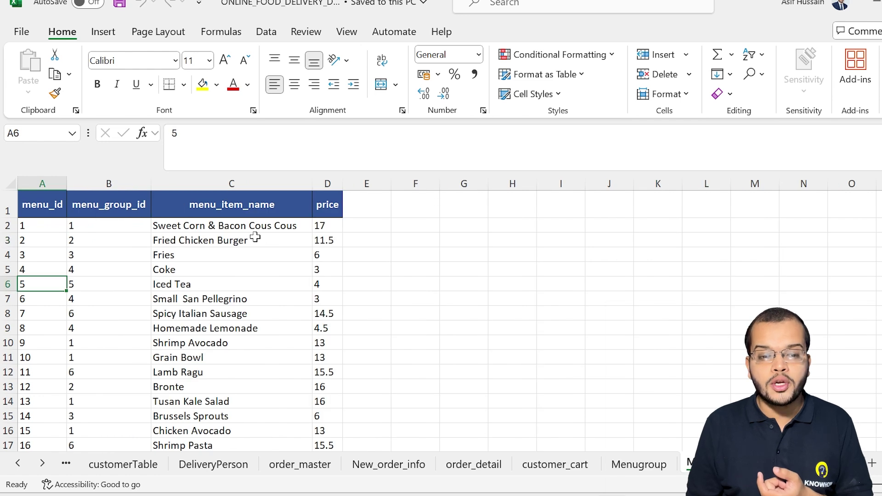
left_click(87, 240)
left_click(226, 247)
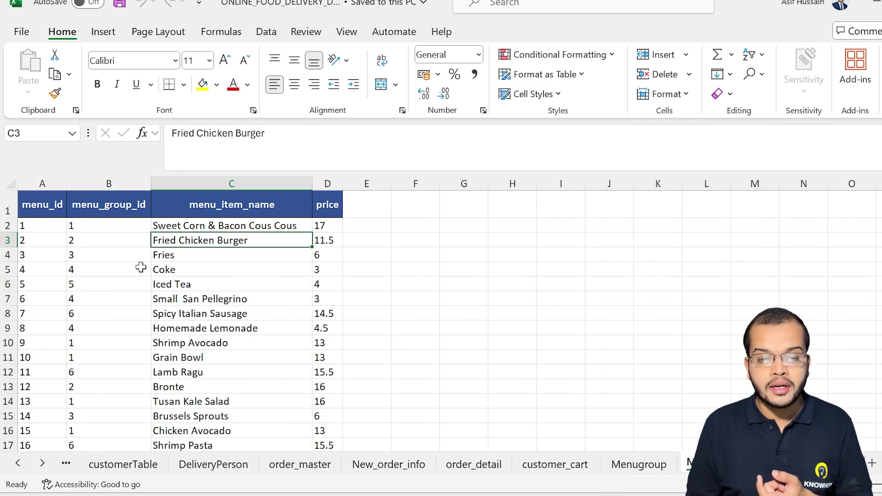
Check the menu_group_id values and item names of the Bronte and Blueys rows in the menu items sheet.
left_click(86, 387)
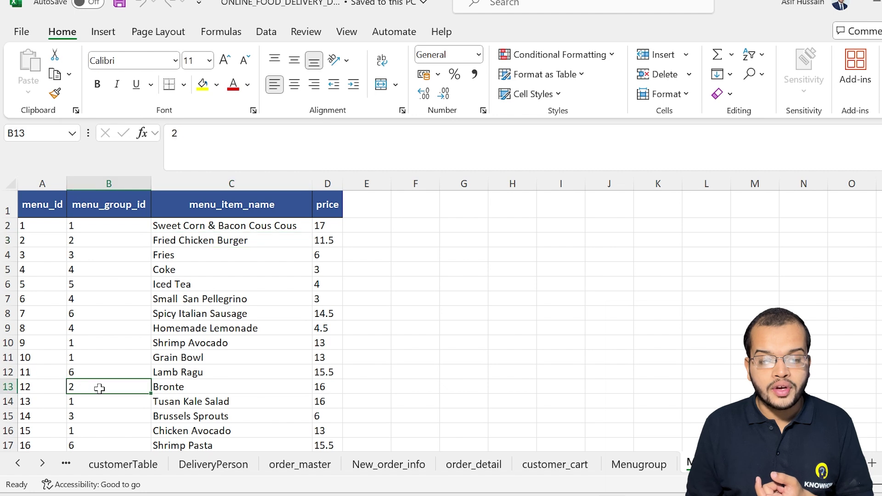
left_click(175, 388)
scroll(171, 380, "down", 2)
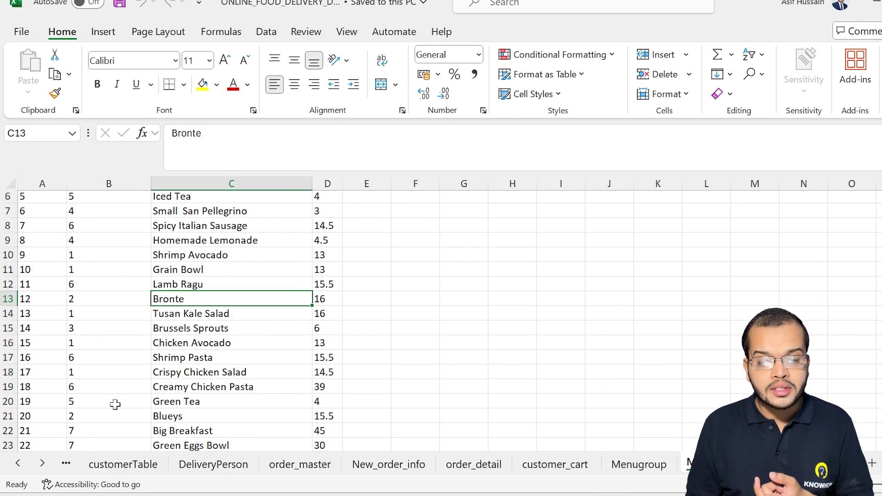
left_click(93, 418)
left_click(176, 416)
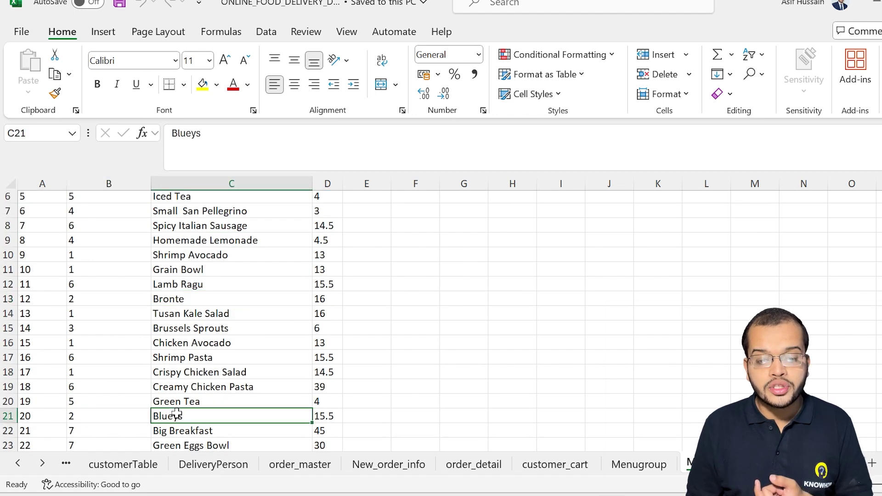
Examine the payment sheet that follows the menu items, including its payment_mode_id, payment_amount and transaction_id columns.
scroll(180, 386, "up", 2)
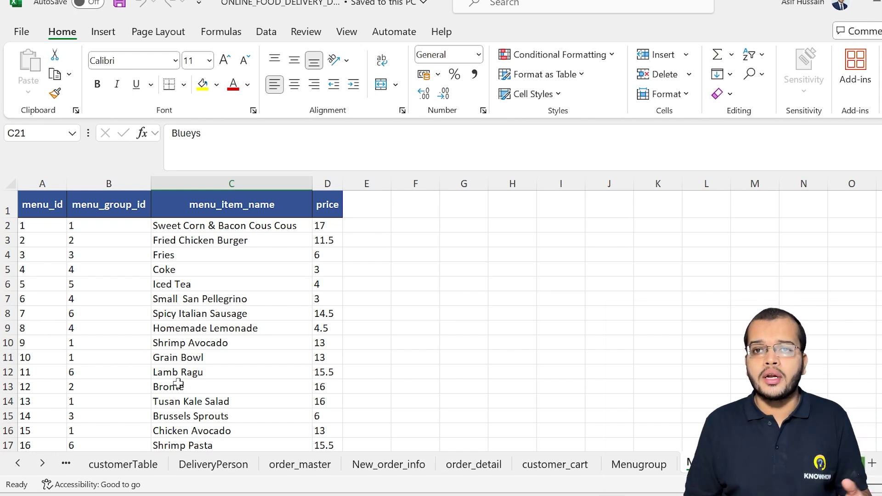
key("ctrl+Page_Down")
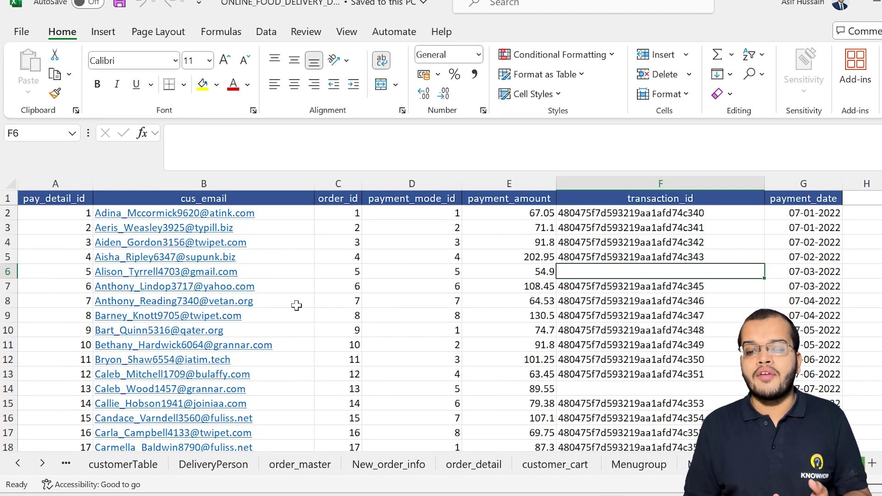
scroll(296, 305, "down", 3)
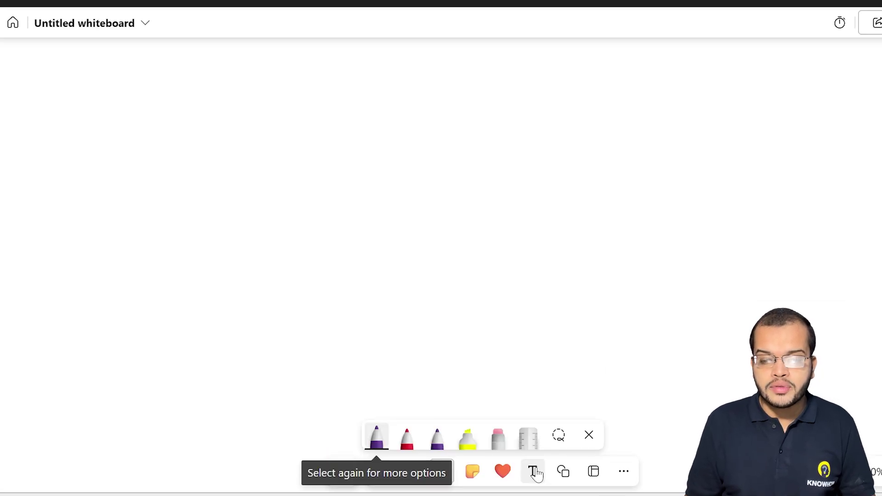
Add the text STAR SCHEMA near the upper-left corner of the blank whiteboard canvas.
left_click(532, 471)
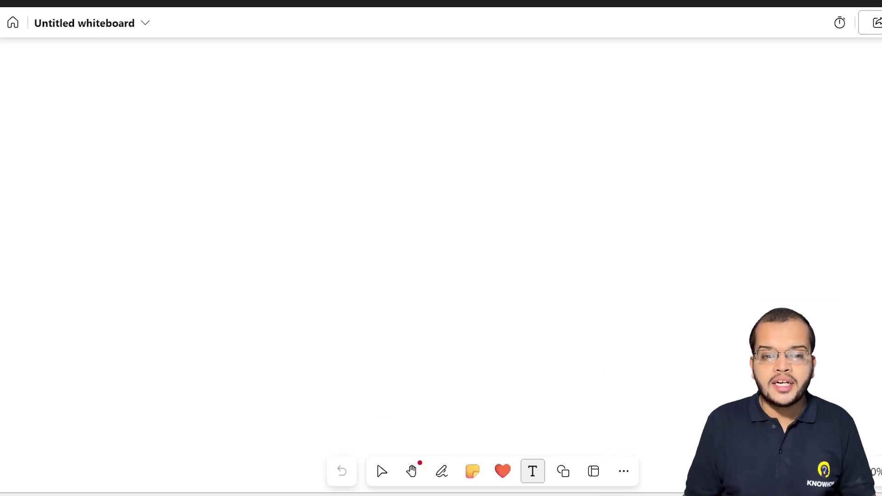
left_click(46, 73)
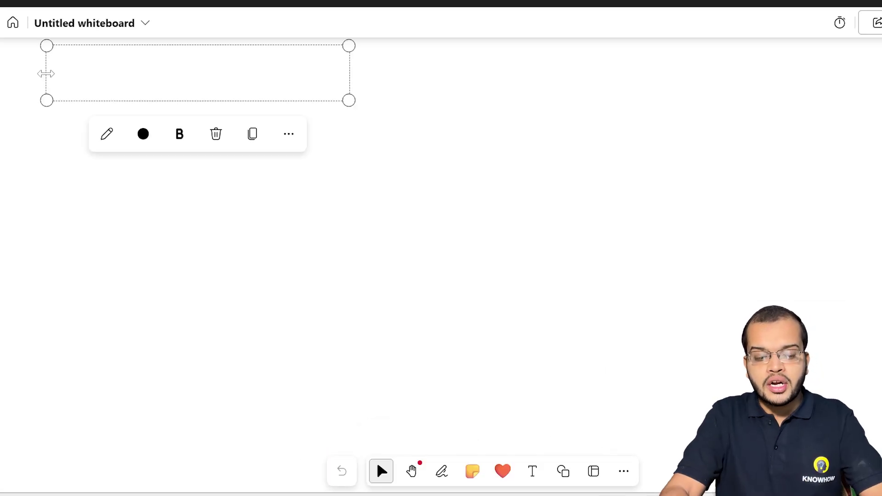
type("STAR SCHEMA")
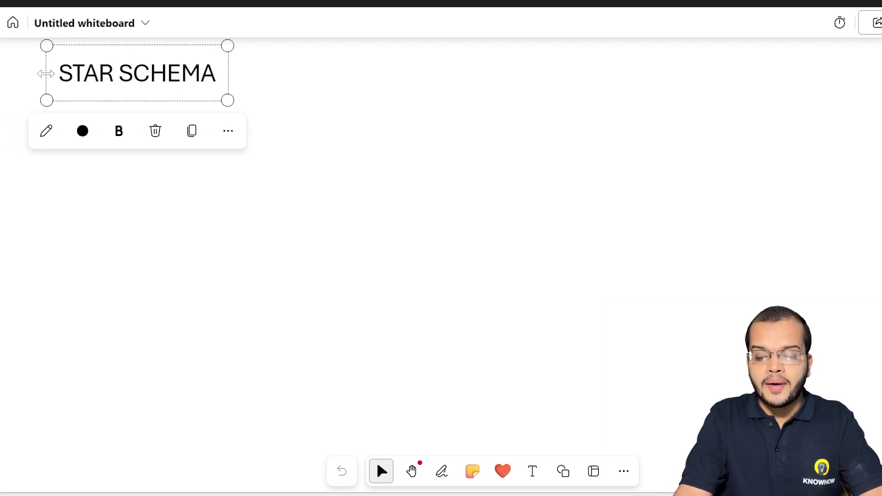
Add the line SNOWFLAKE SCHEMA below STAR SCHEMA, delete that text again and leave the text box.
key("Return")
type("SNOWFLAKE SCHEMA")
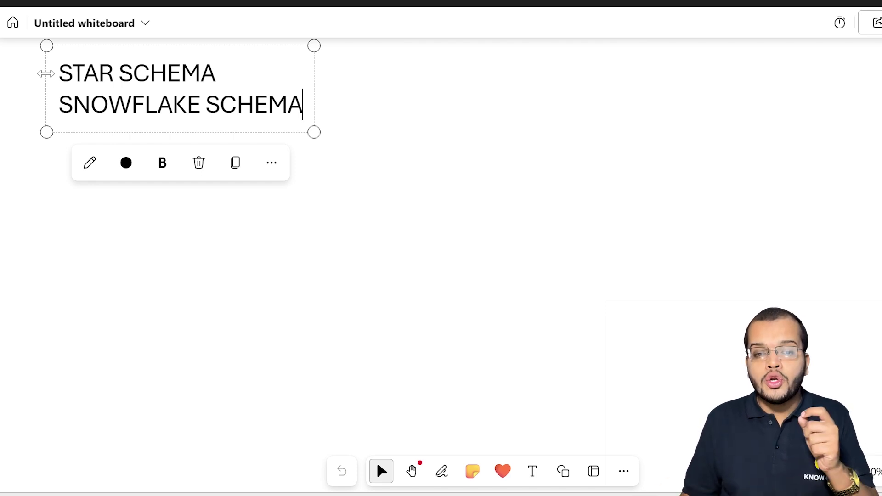
left_click_drag(303, 106, 61, 126)
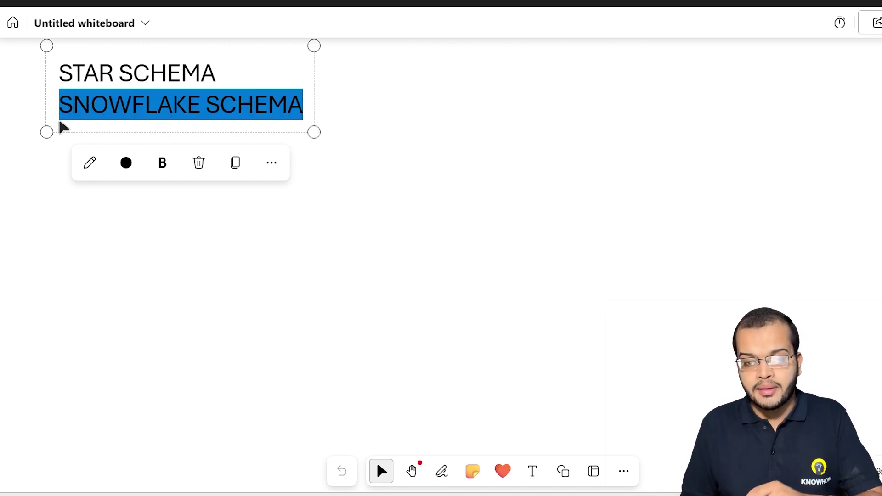
key("BackSpace")
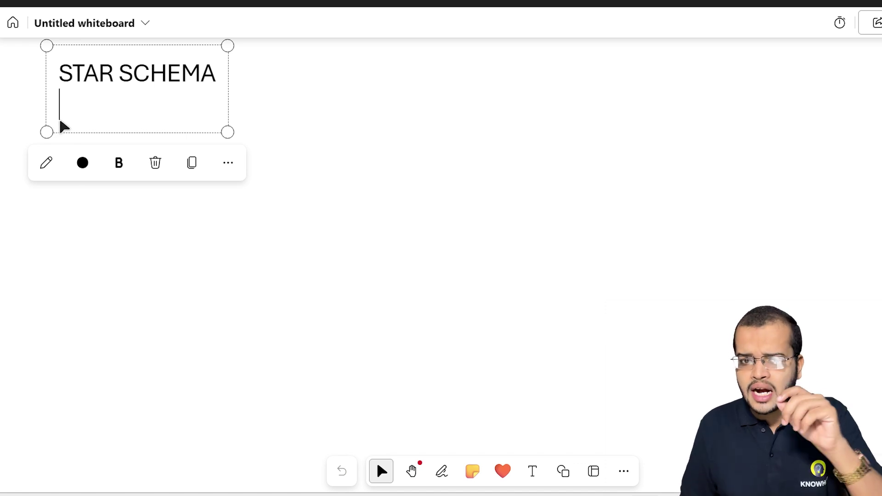
left_click(238, 85)
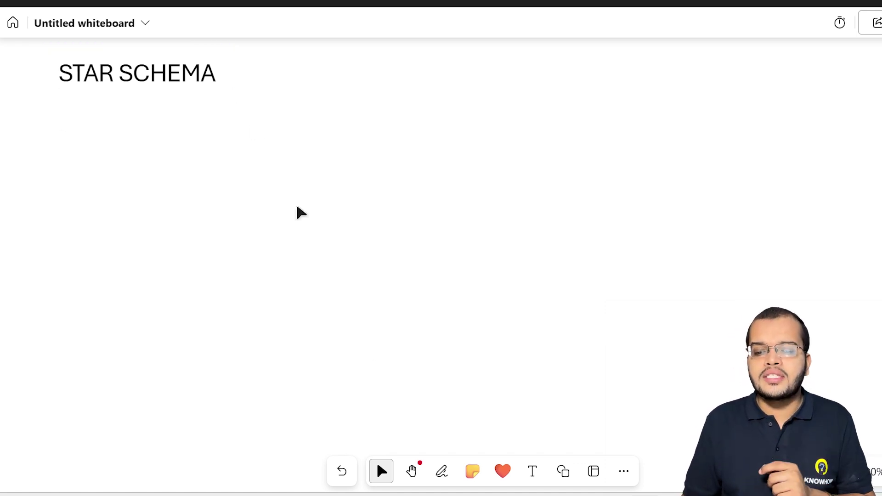
Add a text box to the right of STAR SCHEMA with the lines FACT TABLE and DIMENSION TABLE.
left_click(533, 471)
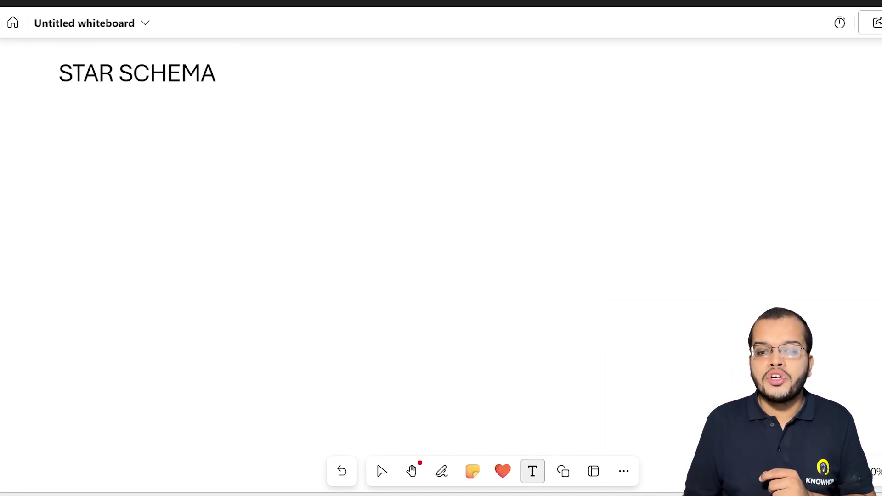
left_click(319, 77)
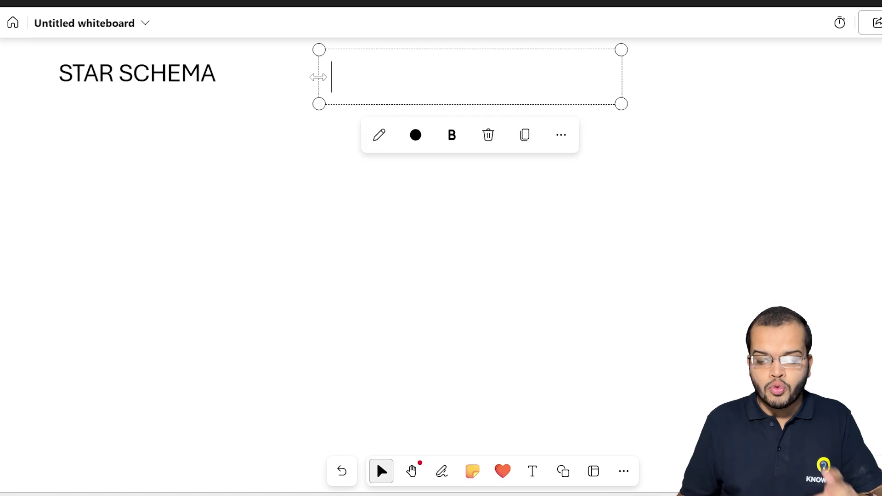
type("FACT TABLE")
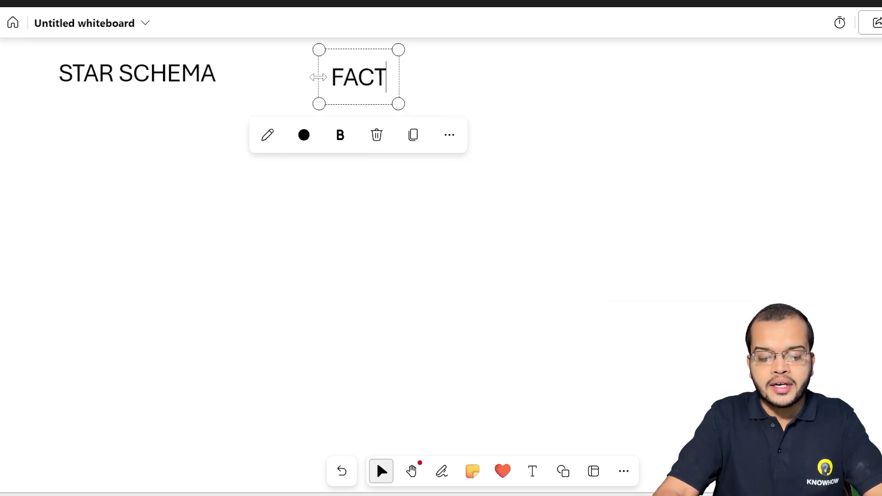
key("Return")
type("DIMENSI")
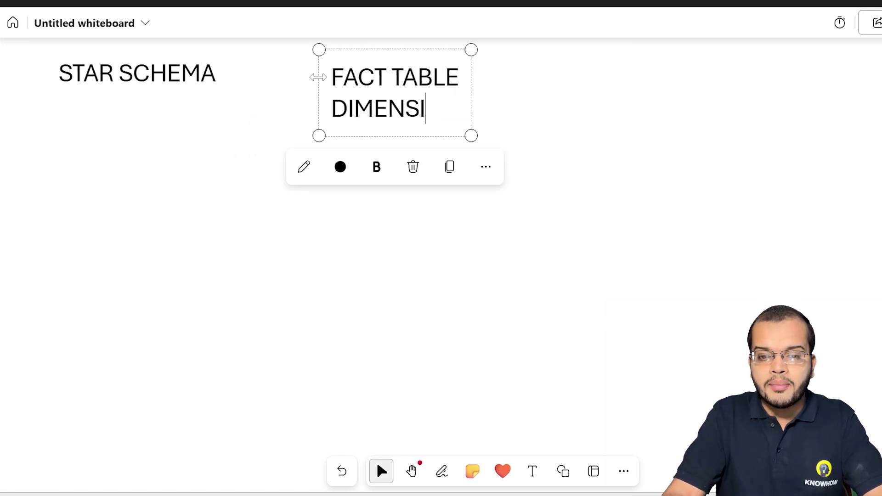
type("ON T")
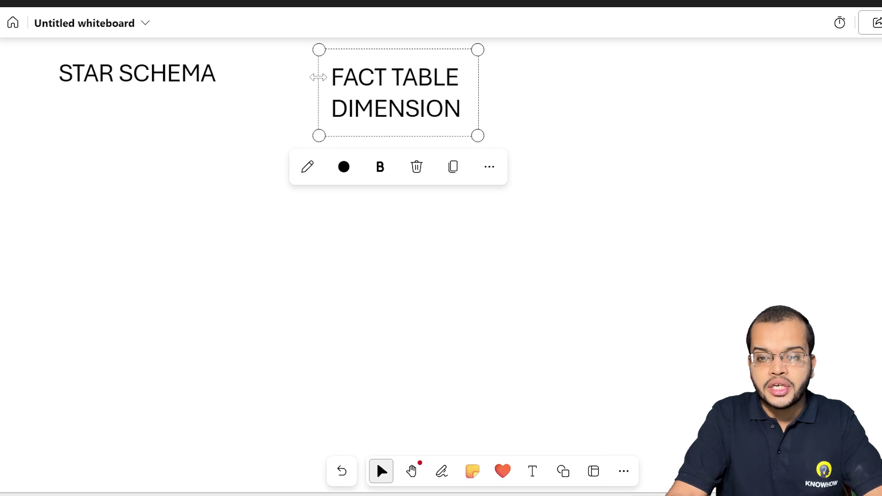
type("ABLE")
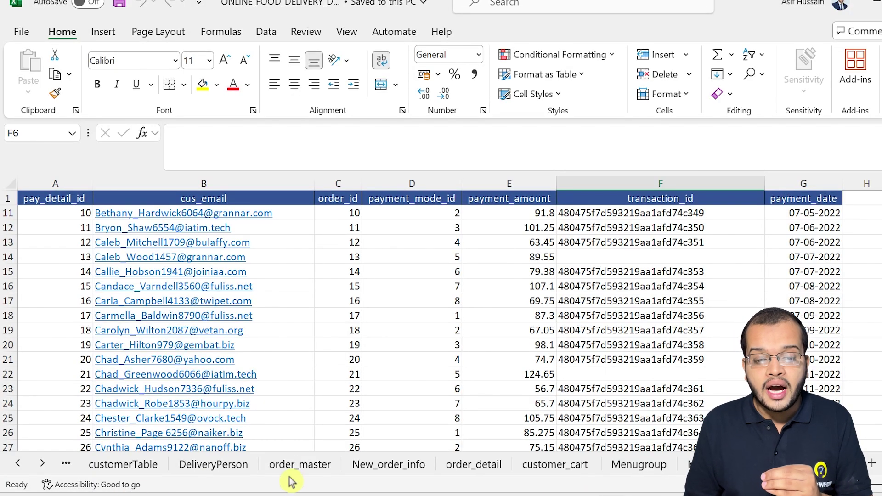
Switch to the Excel workbook and view the order_master sheet.
left_click(298, 466)
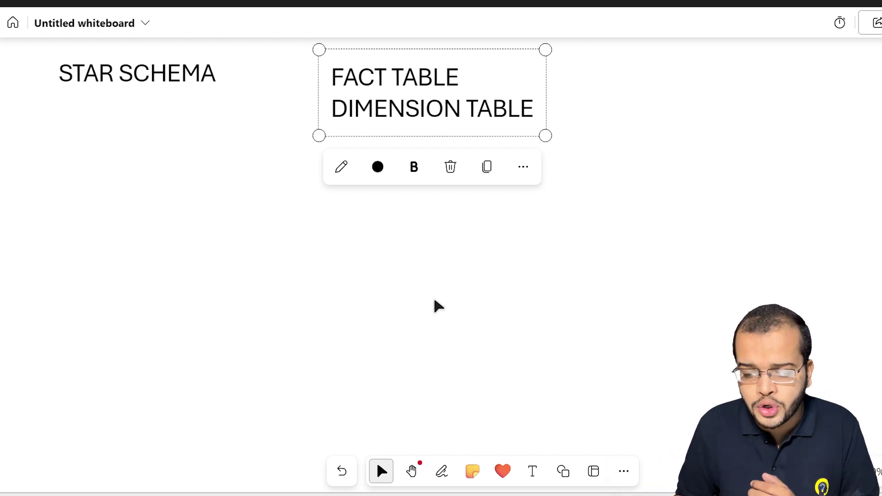
On the whiteboard, draw with the purple pen a box labelled FACT with O.M above it, and a second box to its upper right.
left_click(441, 472)
mouse_move(404, 341)
left_mouse_down()
mouse_move(400, 290)
mouse_move(516, 243)
mouse_move(531, 335)
mouse_move(399, 341)
left_mouse_up()
mouse_move(429, 290)
left_mouse_down()
mouse_move(435, 260)
mouse_move(439, 274)
mouse_move(453, 267)
mouse_move(460, 282)
mouse_move(478, 285)
left_mouse_up()
left_click_drag(484, 270, 495, 299)
mouse_move(445, 225)
left_mouse_down()
mouse_move(482, 223)
mouse_move(484, 238)
left_mouse_up()
left_click(457, 230)
mouse_move(637, 231)
left_mouse_down()
mouse_move(631, 189)
mouse_move(701, 133)
mouse_move(726, 205)
mouse_move(637, 231)
left_mouse_up()
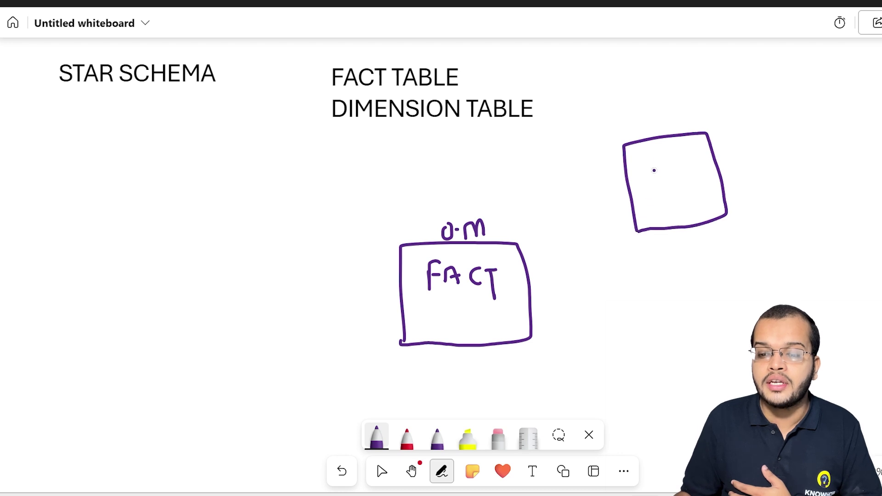
Write CT above the box to the upper right of FACT and DIM Table inside it.
mouse_move(653, 108)
left_mouse_down()
mouse_move(662, 118)
mouse_move(667, 105)
left_mouse_up()
left_click_drag(638, 171, 639, 186)
mouse_move(638, 172)
left_mouse_down()
mouse_move(651, 170)
mouse_move(638, 187)
mouse_move(661, 188)
mouse_move(679, 171)
mouse_move(688, 184)
mouse_move(659, 222)
left_mouse_up()
left_click_drag(657, 208, 673, 202)
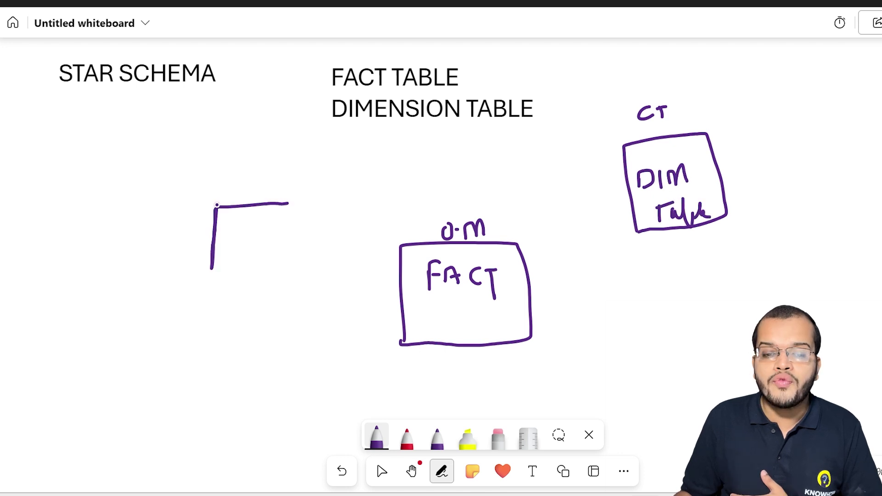
Draw a box to the left of FACT, with D.P above it and DIM inside.
mouse_move(218, 206)
left_mouse_down()
mouse_move(298, 201)
mouse_move(300, 291)
mouse_move(215, 291)
mouse_move(211, 257)
left_mouse_up()
mouse_move(239, 180)
left_mouse_down()
mouse_move(241, 194)
mouse_move(261, 173)
left_mouse_up()
left_click(253, 186)
mouse_move(261, 173)
left_mouse_down()
mouse_move(271, 181)
mouse_move(262, 187)
left_mouse_up()
mouse_move(234, 258)
left_mouse_down()
mouse_move(257, 258)
mouse_move(270, 239)
mouse_move(277, 255)
left_mouse_up()
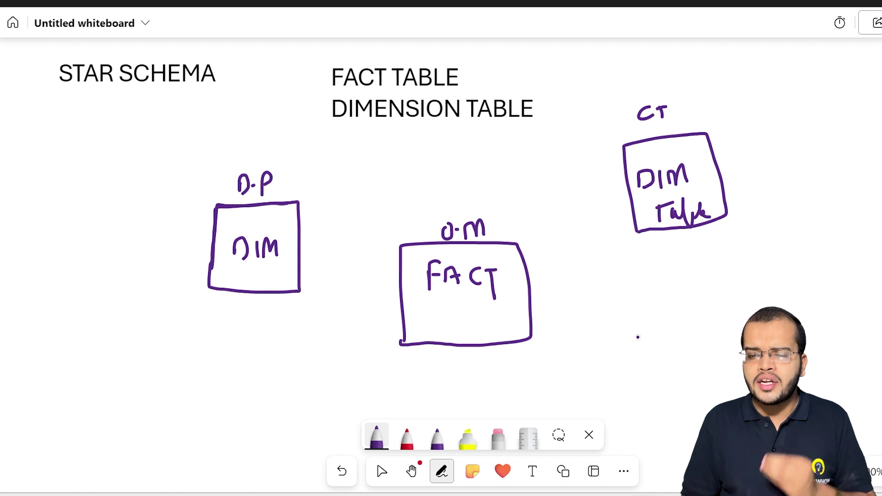
Draw a box to the lower right of FACT, with MI above it and DIM inside.
left_click_drag(668, 398, 712, 321)
left_click_drag(668, 399, 725, 402)
left_click_drag(683, 310, 730, 278)
left_click(716, 291)
left_click_drag(689, 354, 690, 375)
mouse_move(689, 354)
left_mouse_down()
mouse_move(705, 365)
mouse_move(690, 376)
left_mouse_up()
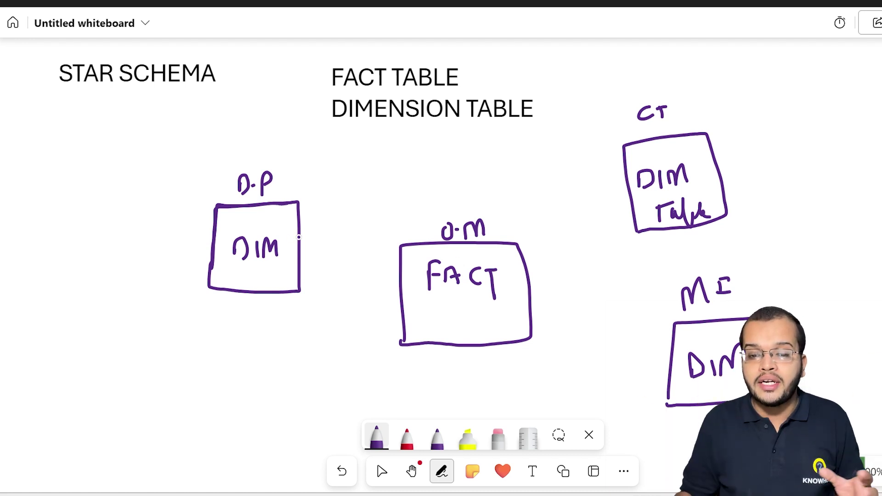
Connect the D.P, CT and MI boxes to the FACT box with lines whose arrowheads point towards FACT.
left_click_drag(299, 237, 329, 255)
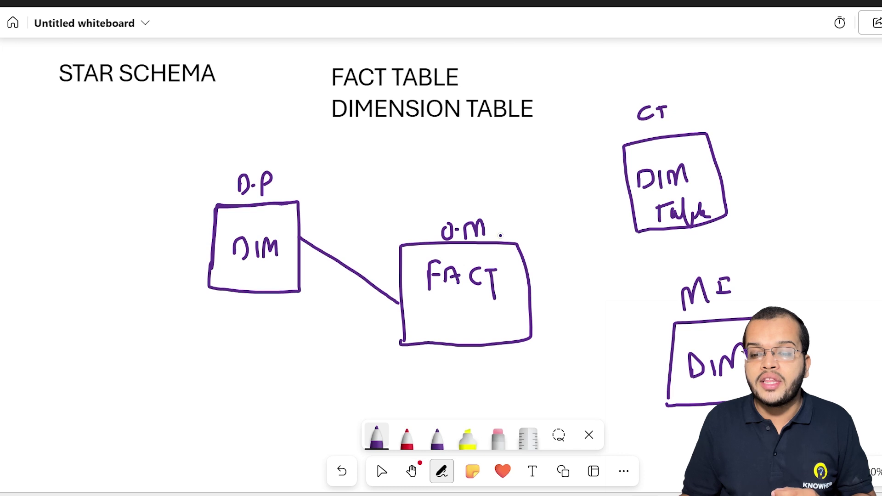
left_click_drag(628, 203, 537, 276)
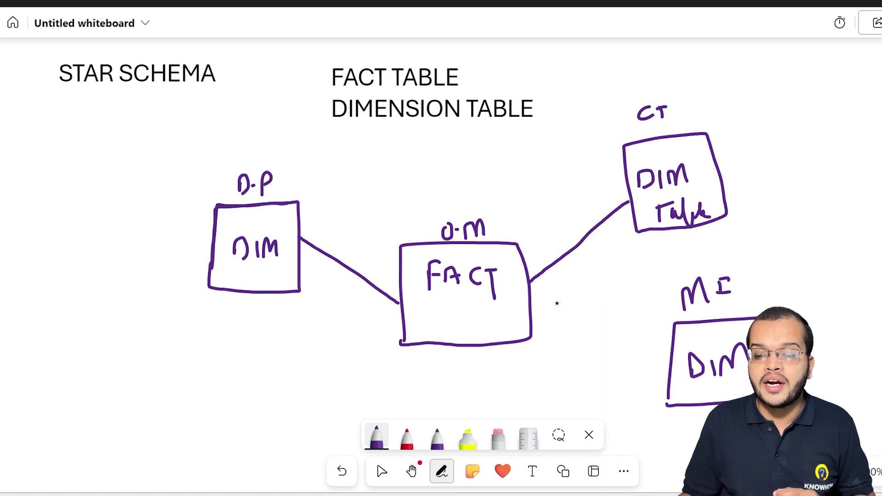
left_click_drag(668, 381, 531, 323)
left_click_drag(597, 348, 589, 367)
left_click_drag(583, 228, 602, 250)
left_click_drag(342, 277, 353, 245)
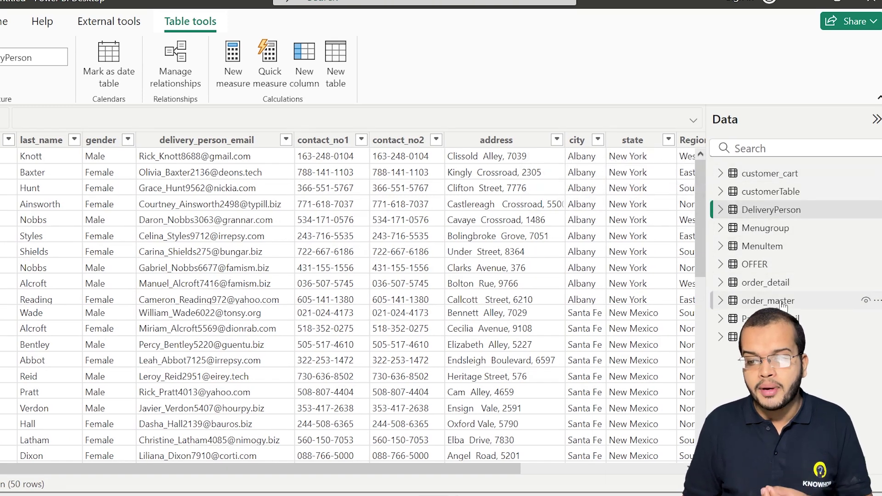
Switch to Power BI Desktop, view the order_master data, and examine the table diagram in the model view down to DeliveryPerson and PaymentMode.
left_click(768, 301)
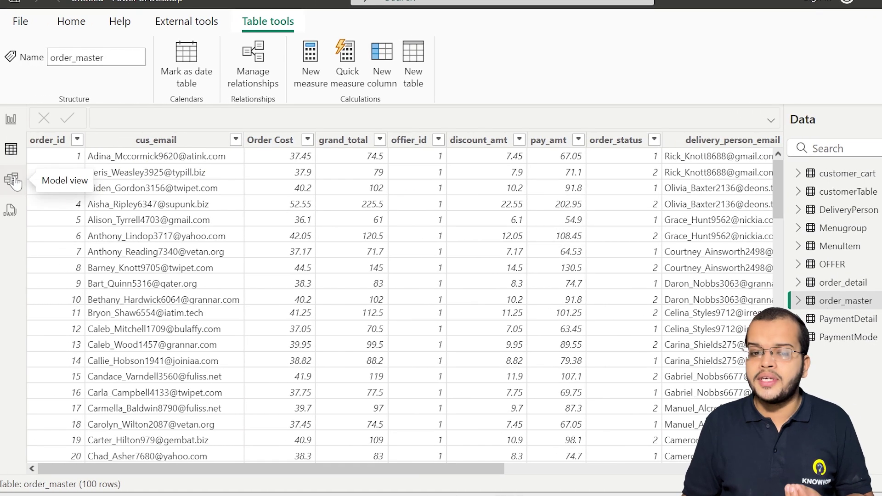
left_click(13, 180)
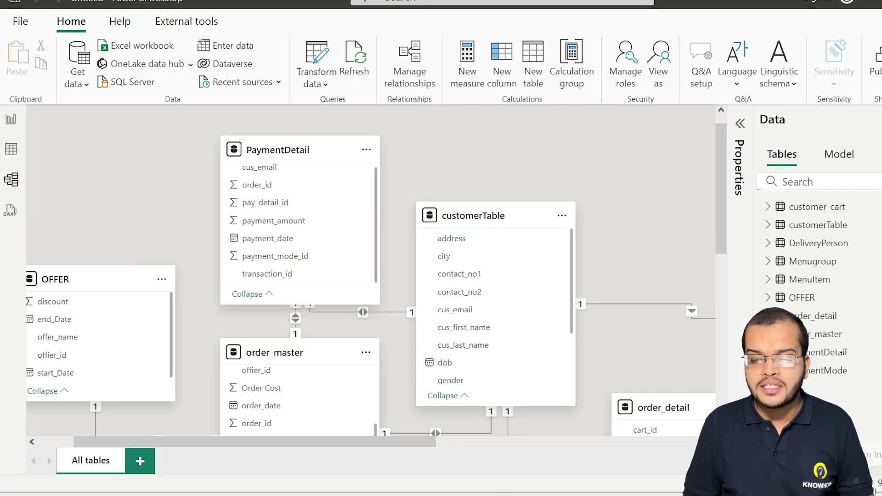
left_click_drag(417, 442, 391, 457)
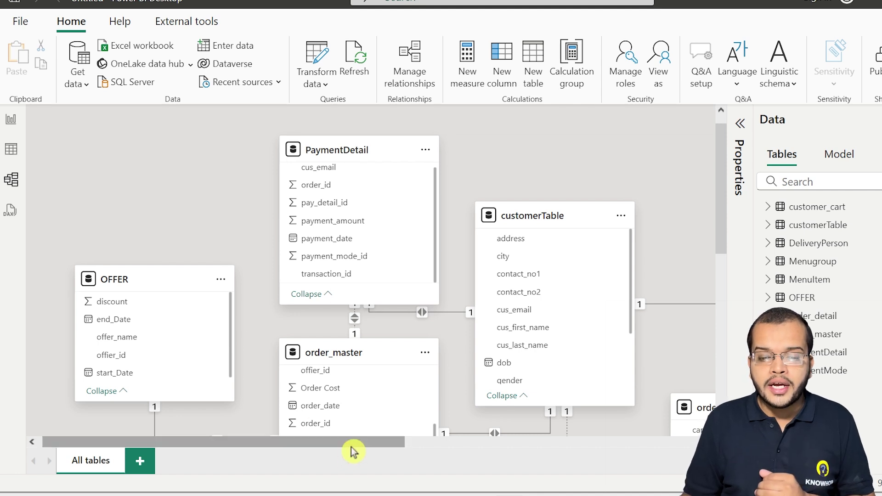
left_click_drag(392, 450, 417, 450)
scroll(362, 358, "down", 3)
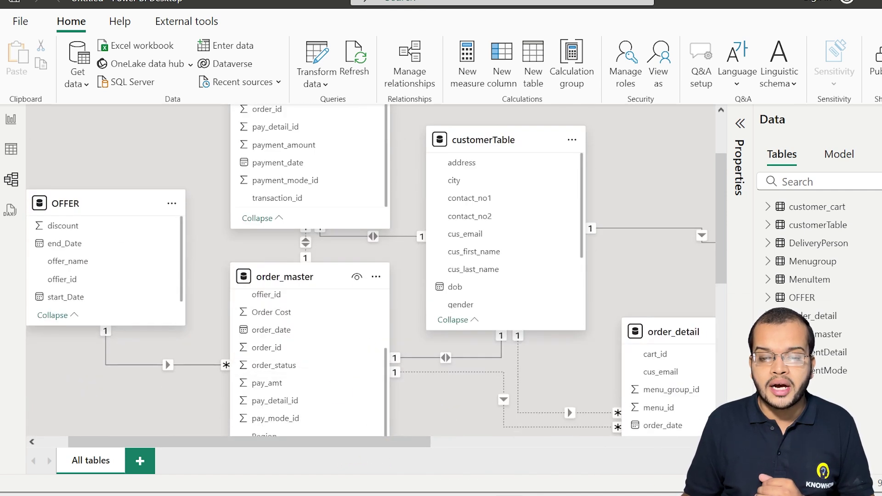
scroll(376, 362, "down", 6)
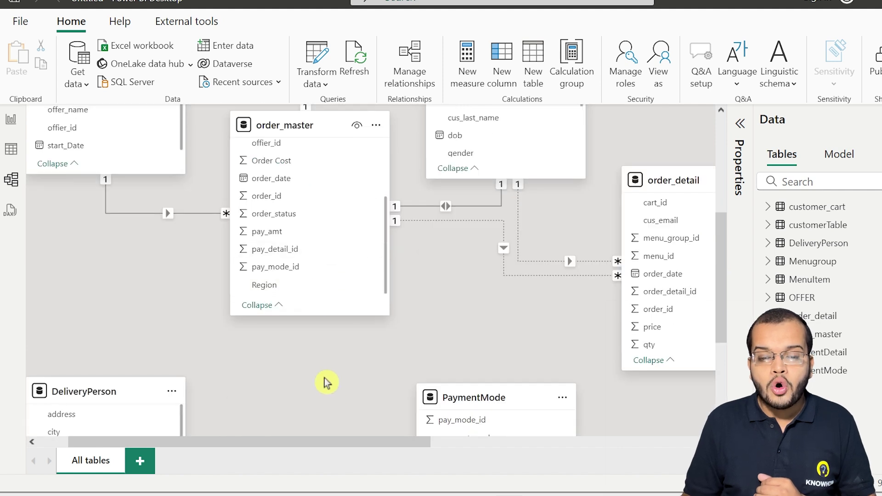
scroll(309, 351, "left", 2)
scroll(177, 315, "down", 3)
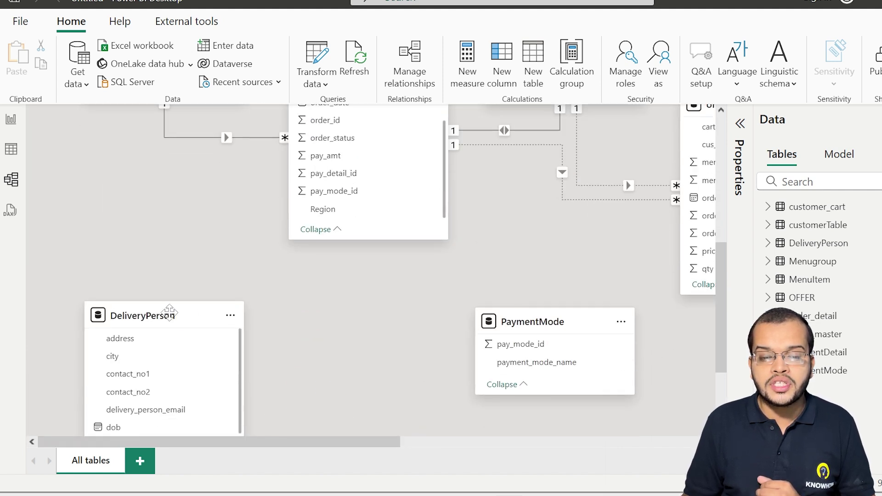
mouse_move(553, 321)
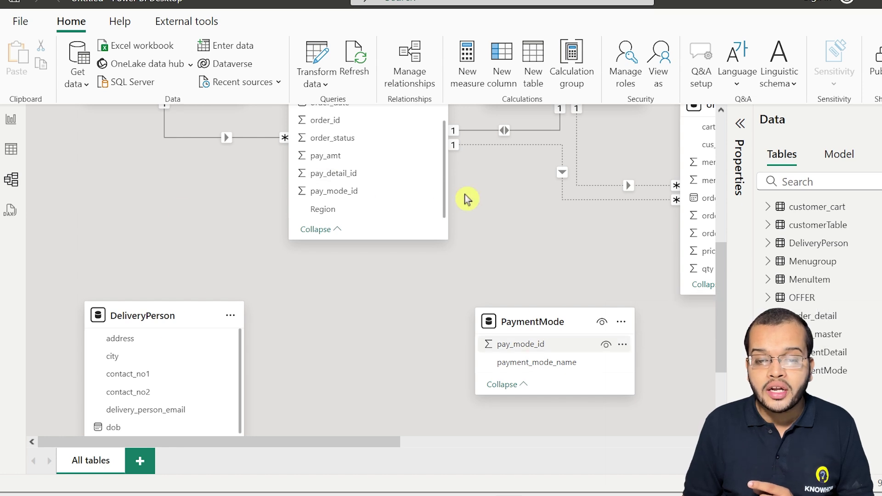
Examine the order_master fields in the diagram and how they relate to OFFER, customerTable, DeliveryPerson and PaymentMode.
scroll(462, 265, "up", 5)
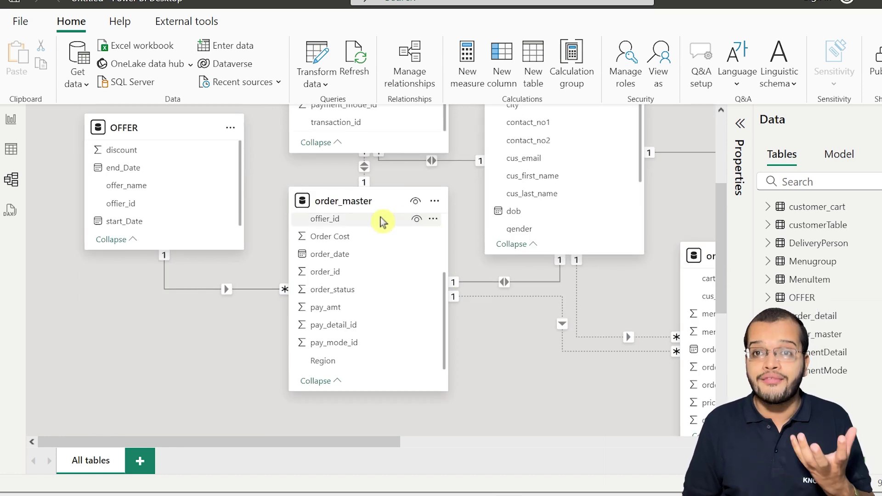
scroll(382, 222, "down", 5)
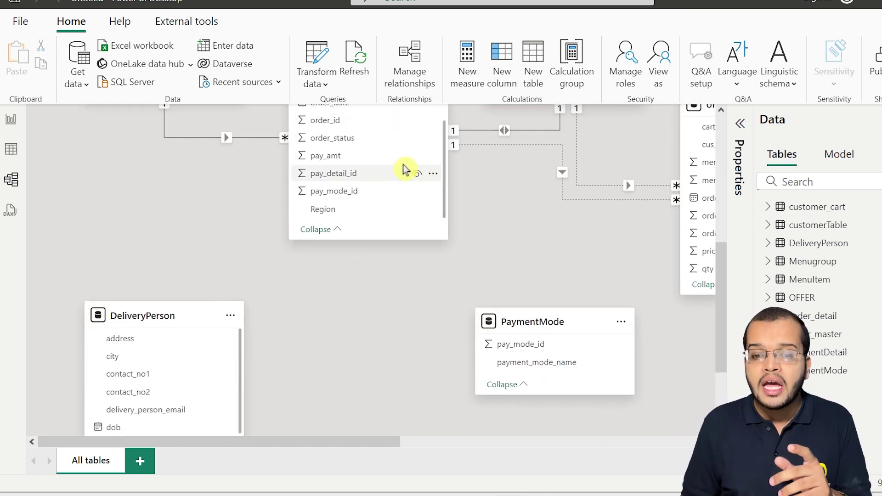
scroll(527, 251, "up", 1)
scroll(527, 252, "up", 2)
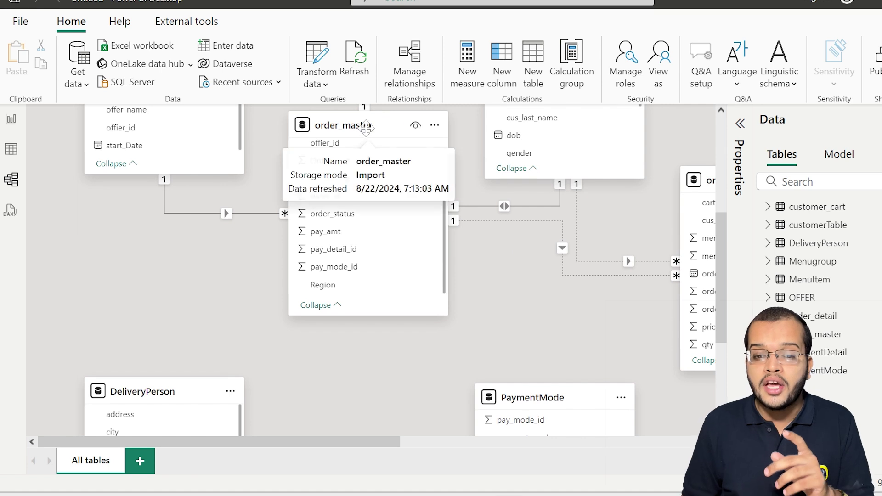
scroll(392, 246, "down", 2)
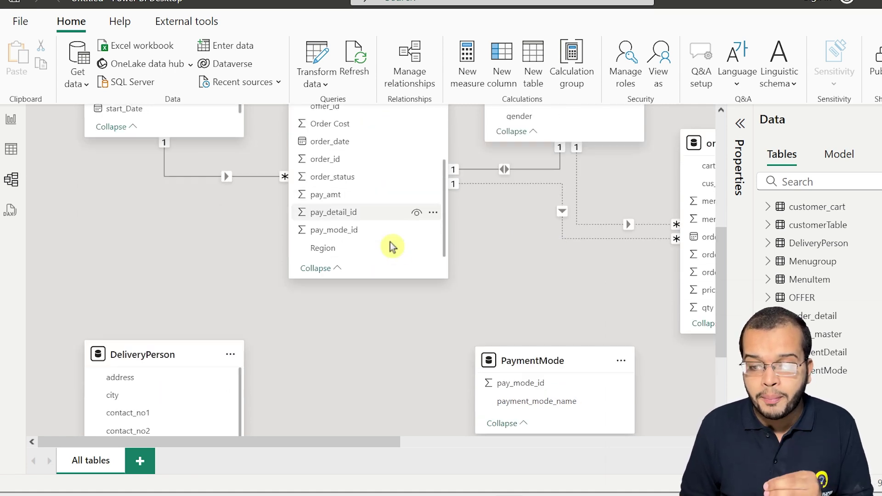
scroll(392, 289, "up", 2)
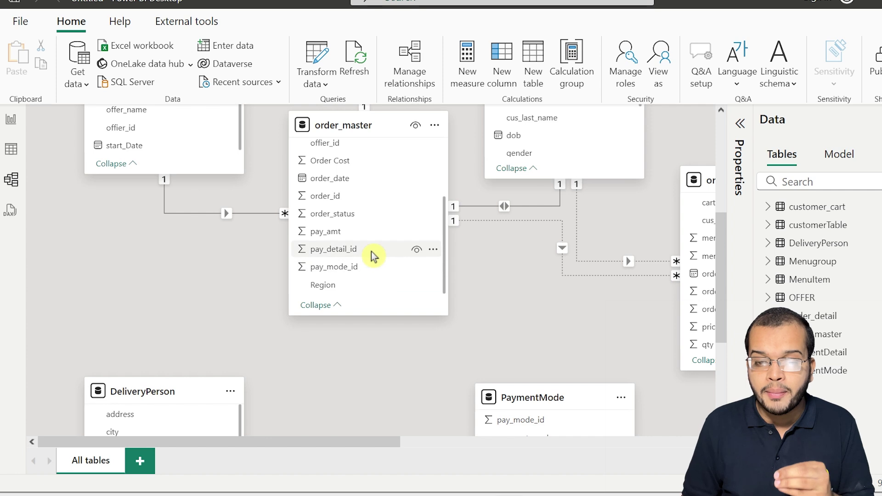
scroll(536, 274, "down", 2)
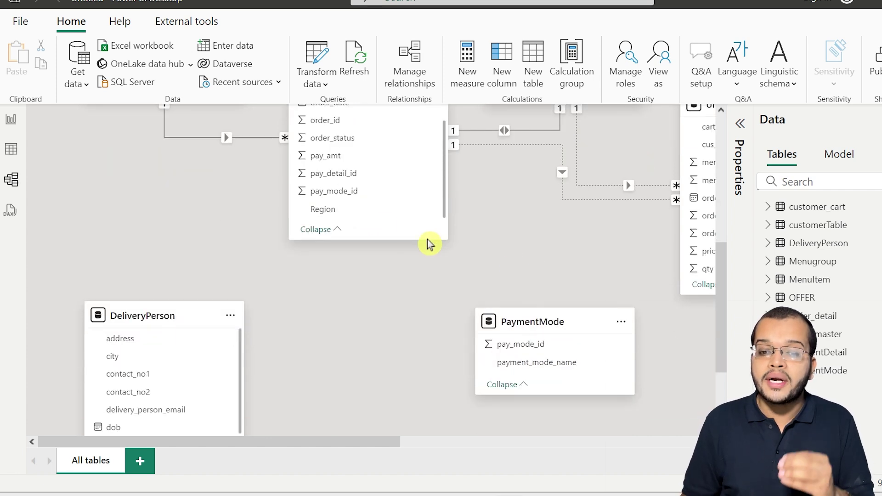
scroll(202, 314, "down", 2)
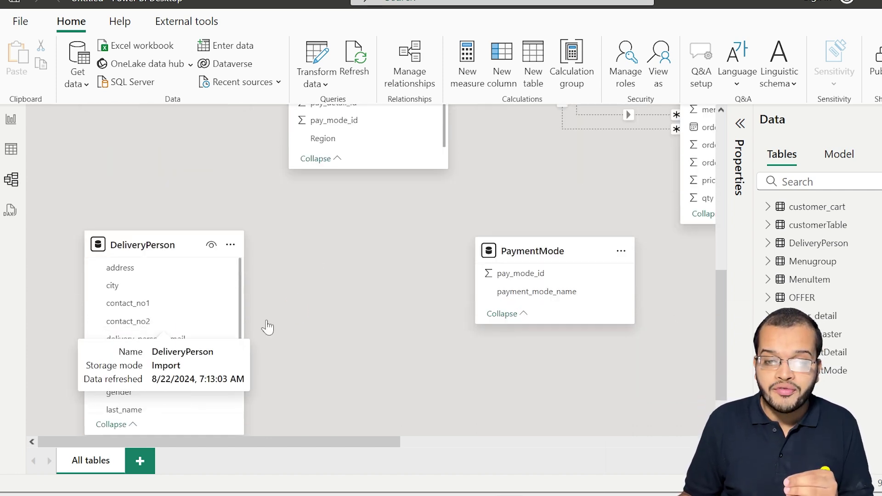
scroll(367, 281, "up", 8)
scroll(363, 338, "up", 2)
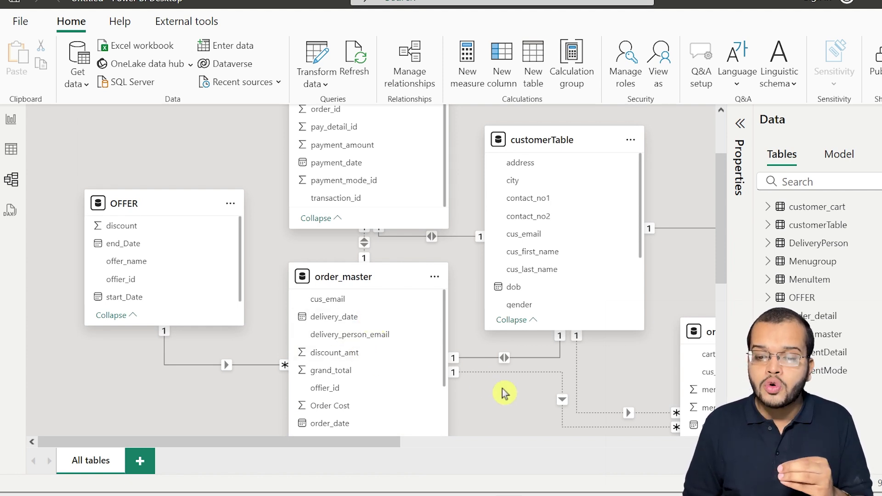
scroll(502, 388, "down", 6)
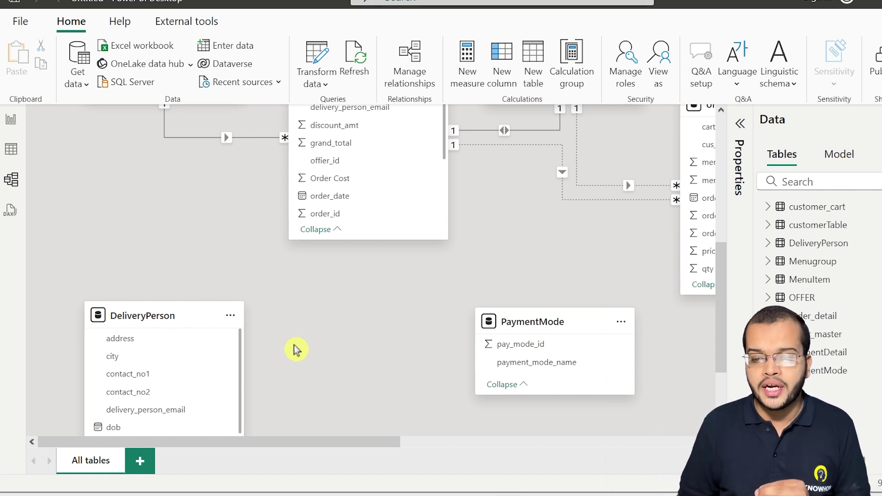
Create an active one-to-many relationship from PaymentMode's pay_mode_id to order_master's pay_mode_id with single cross-filter direction.
scroll(454, 279, "up", 3)
scroll(386, 234, "down", 2)
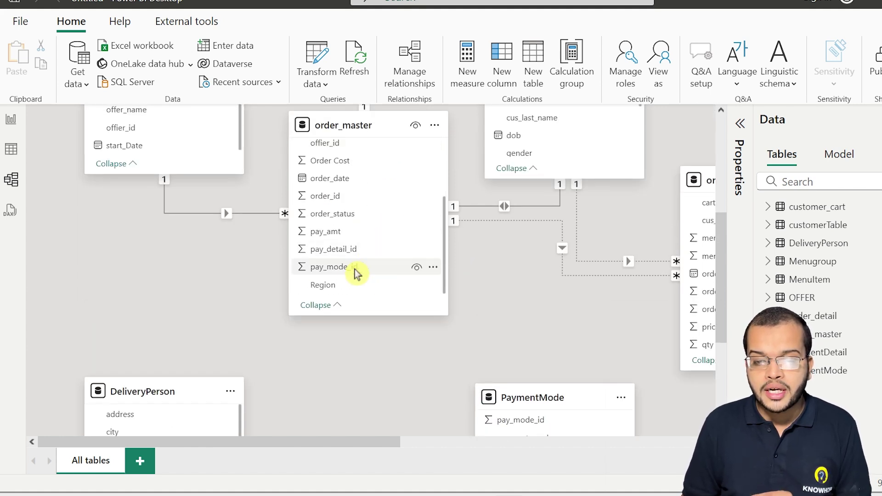
scroll(561, 362, "down", 1)
scroll(561, 362, "down", 3)
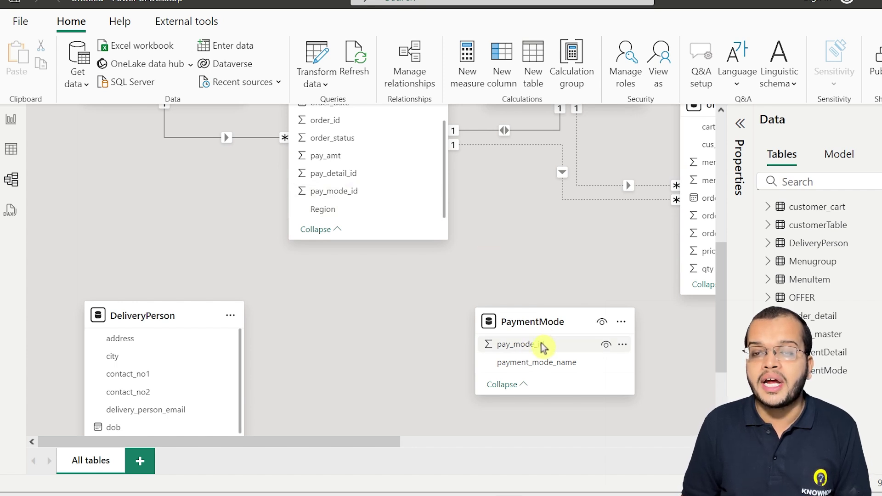
left_click(558, 349)
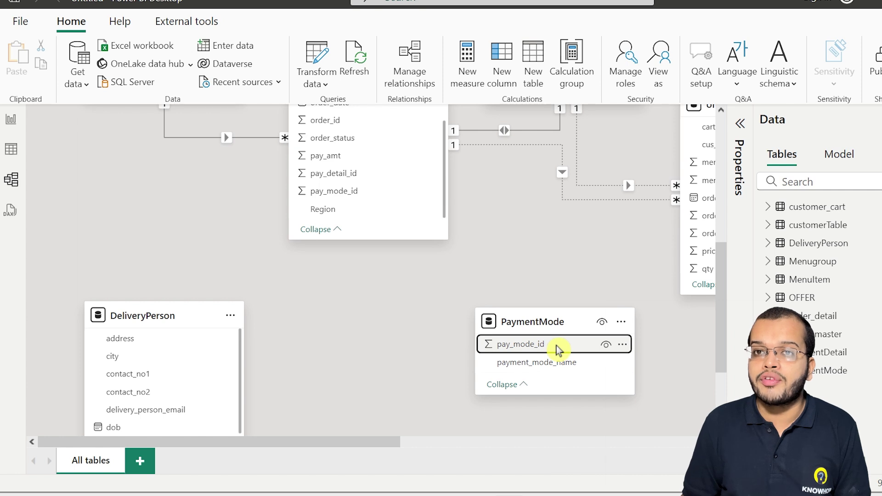
left_click_drag(559, 348, 365, 191)
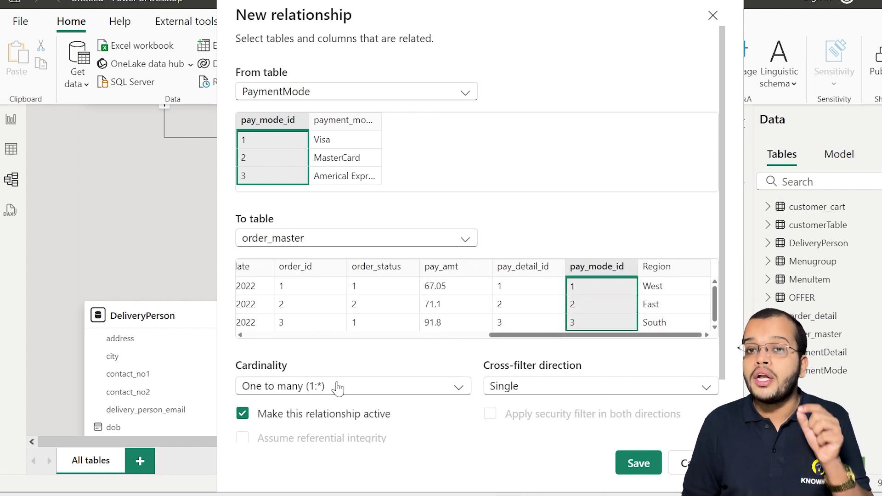
left_click(638, 463)
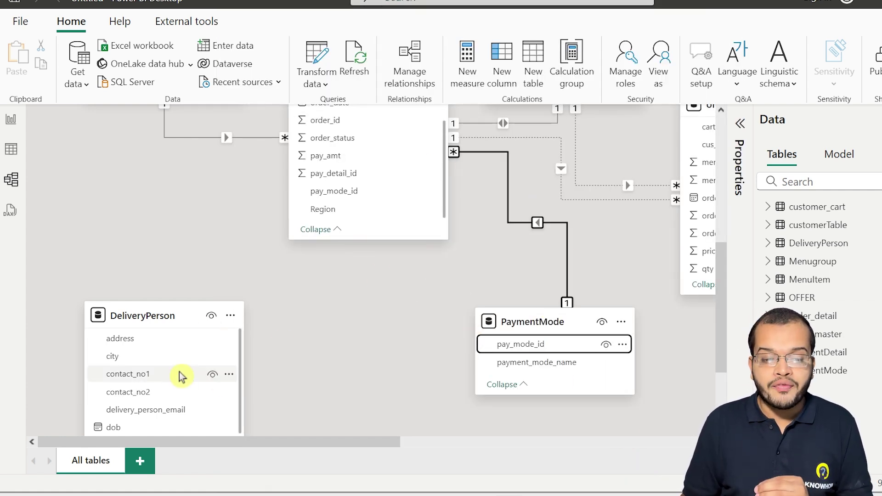
Move DeliveryPerson closer to order_master and relate their delivery_person_email fields with an active one-to-many relationship and single cross-filter direction.
scroll(409, 183, "up", 3)
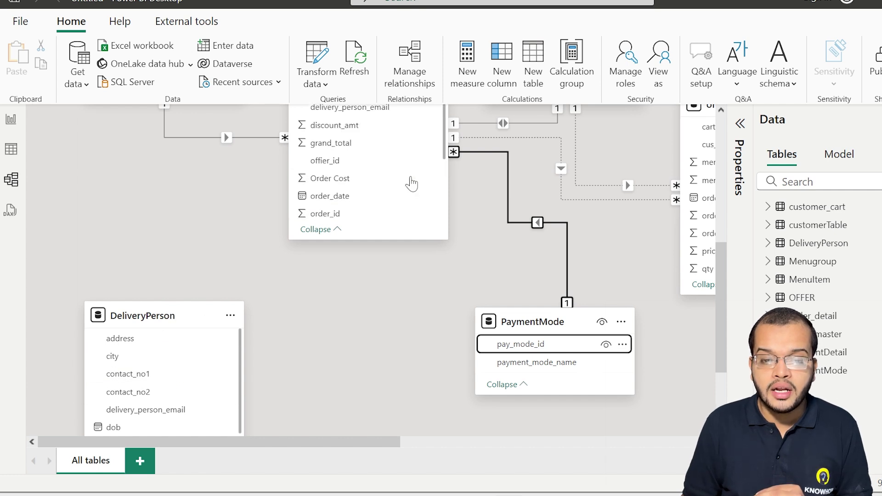
scroll(181, 366, "down", 3)
scroll(179, 377, "up", 3)
scroll(382, 210, "up", 2)
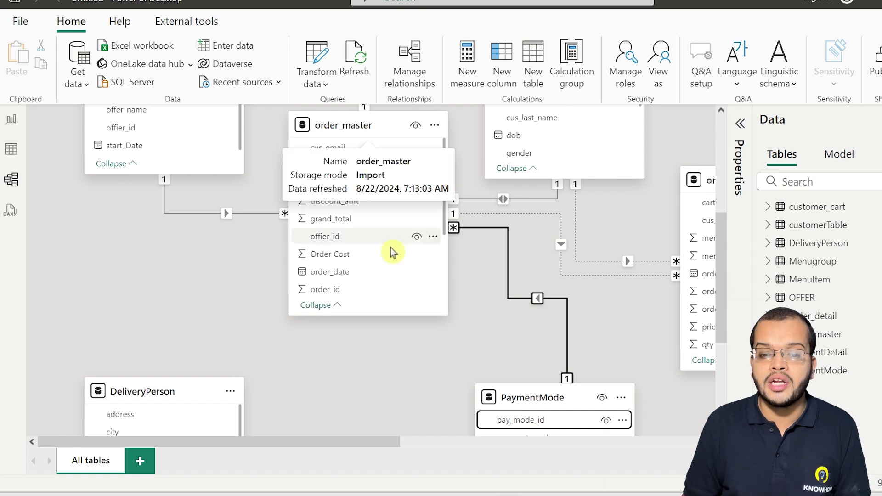
left_click_drag(150, 384, 144, 312)
left_click(175, 419)
left_click_drag(174, 419, 360, 184)
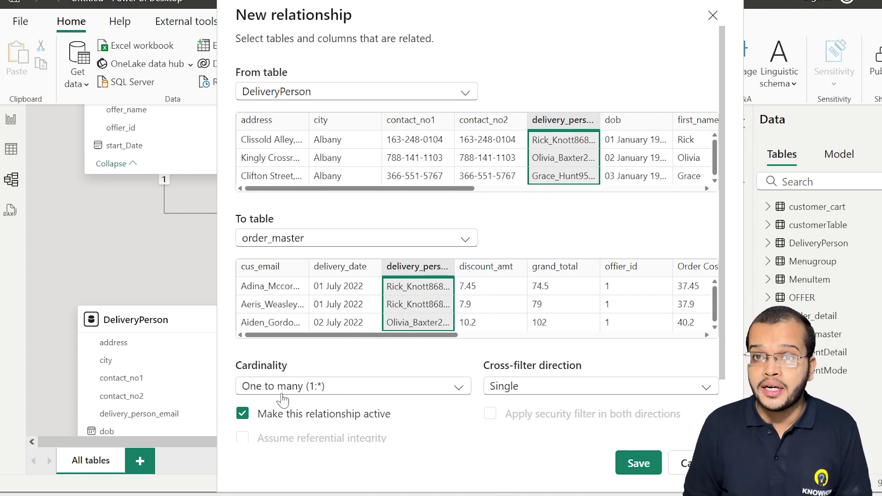
left_click(638, 464)
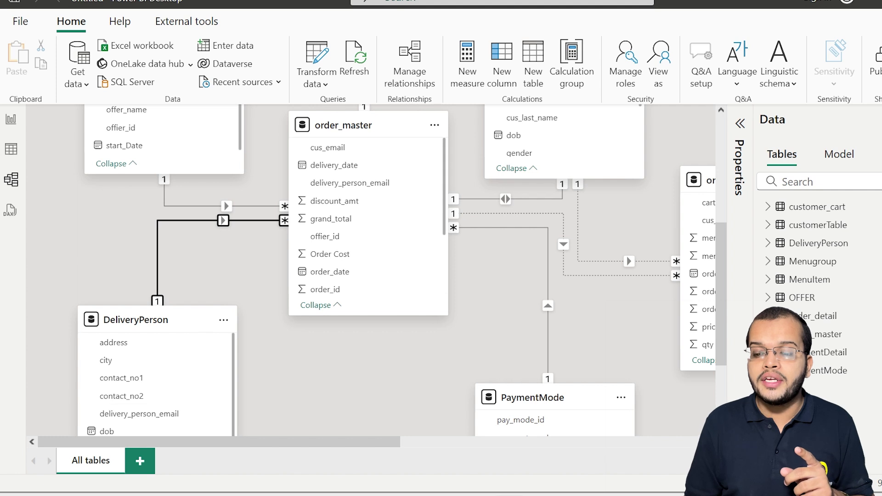
Return to the whiteboard and draw a box labelled DIM to the upper right of the CT box, with an arrow pointing into CT.
scroll(371, 271, "down", 3)
scroll(350, 346, "up", 2)
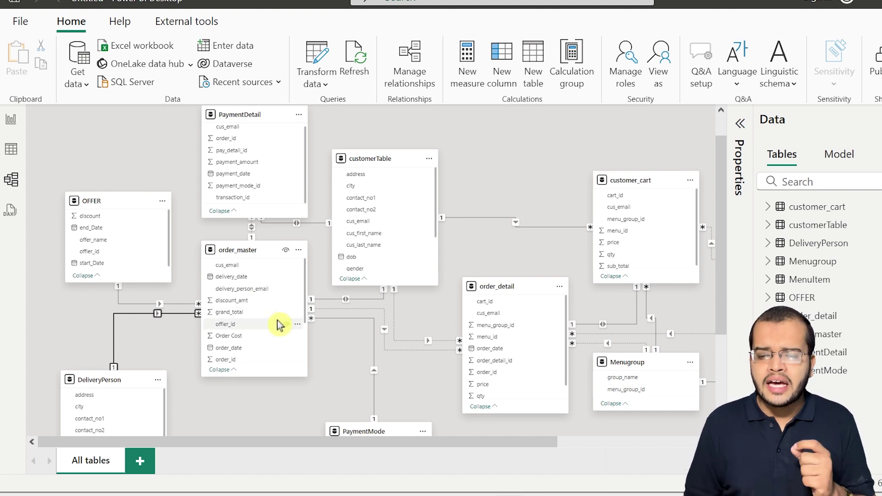
mouse_move(644, 494)
left_click(642, 436)
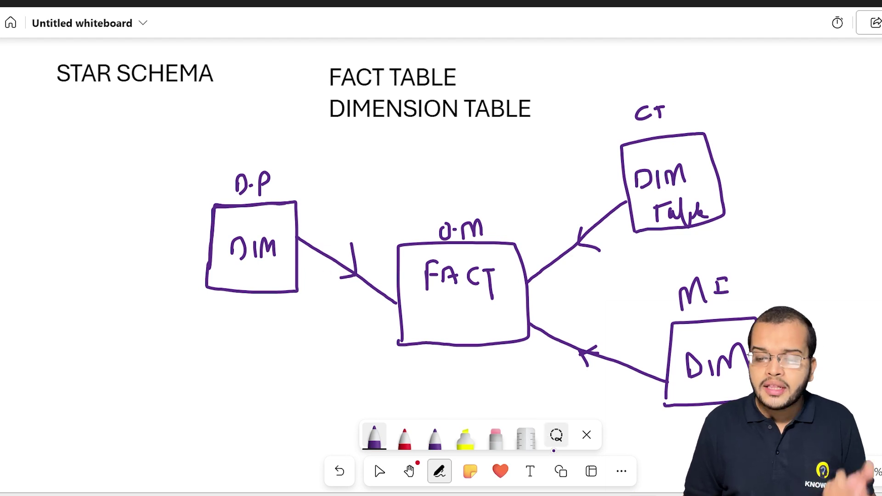
mouse_move(773, 141)
left_mouse_down()
mouse_move(871, 89)
mouse_move(769, 171)
mouse_move(773, 123)
left_mouse_up()
mouse_move(827, 88)
left_mouse_down()
mouse_move(819, 122)
mouse_move(848, 103)
mouse_move(863, 122)
left_mouse_up()
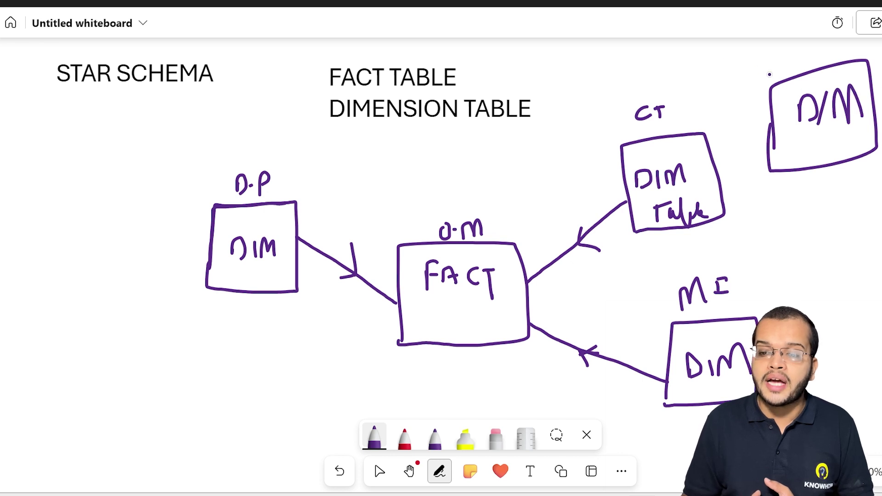
left_click_drag(772, 129, 711, 165)
left_click_drag(740, 138, 753, 164)
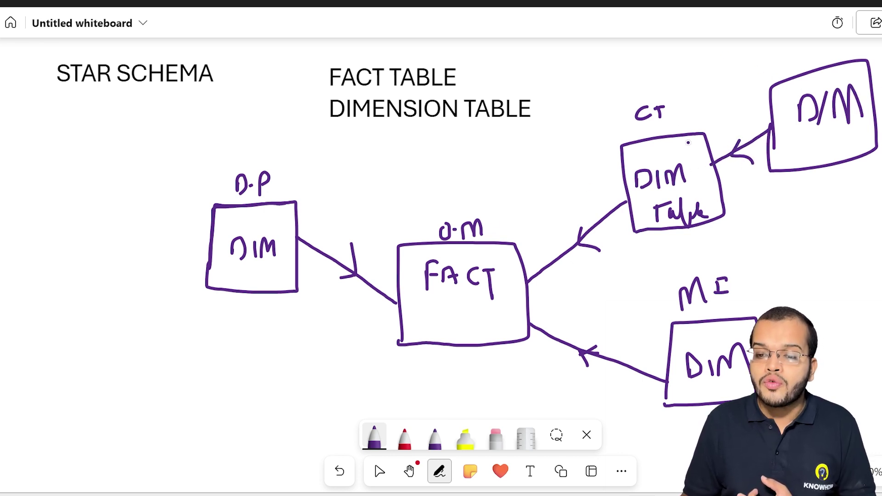
Circle the CT label and draw a curved arrow from it to the outer DIM box.
mouse_move(666, 97)
left_mouse_down()
mouse_move(636, 134)
mouse_move(660, 98)
left_mouse_up()
mouse_move(688, 135)
left_mouse_down()
mouse_move(738, 58)
mouse_move(785, 74)
left_mouse_up()
left_click_drag(781, 70, 785, 75)
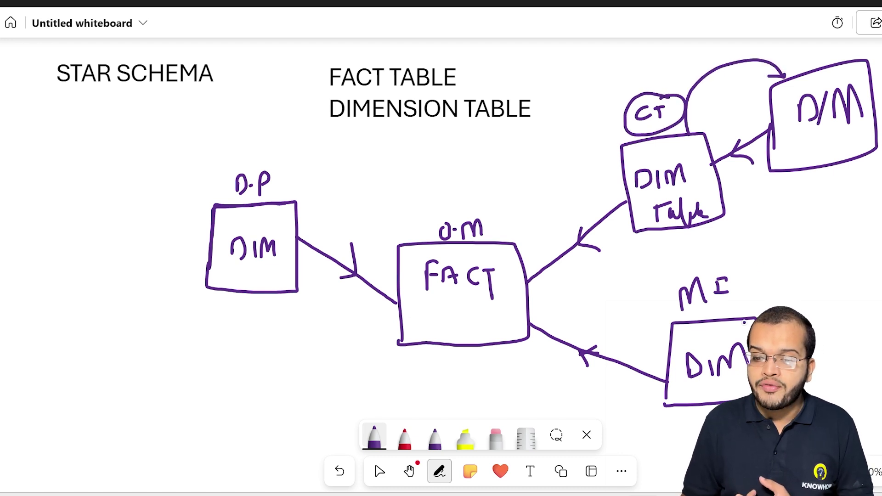
Draw a curved arrow from the MI box to a new box on its right labelled DIM, and join the two boxes with a line.
left_click_drag(713, 278, 733, 275)
mouse_move(754, 316)
left_mouse_down()
mouse_move(838, 287)
mouse_move(844, 298)
left_mouse_up()
left_click_drag(830, 288, 844, 297)
mouse_move(830, 364)
left_mouse_down()
mouse_move(831, 310)
mouse_move(880, 339)
mouse_move(822, 364)
left_mouse_up()
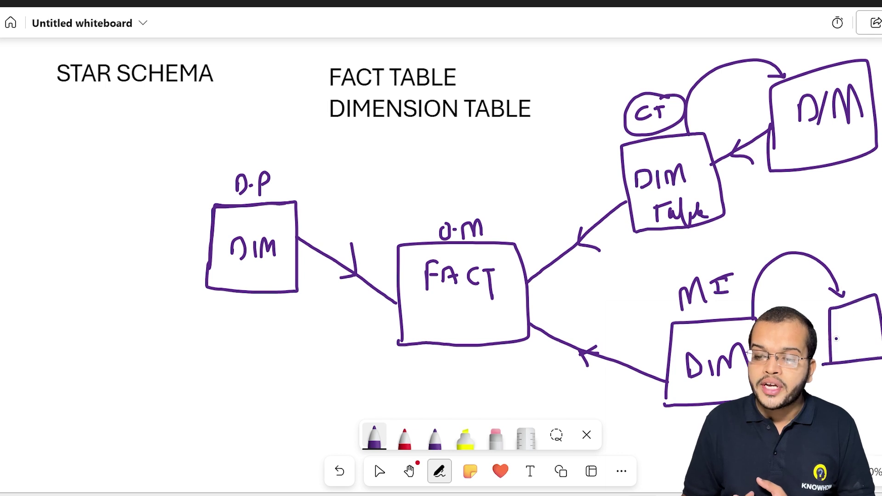
mouse_move(854, 328)
left_mouse_down()
mouse_move(850, 344)
mouse_move(862, 339)
left_mouse_up()
mouse_move(867, 339)
left_mouse_down()
mouse_move(872, 320)
mouse_move(881, 338)
left_mouse_up()
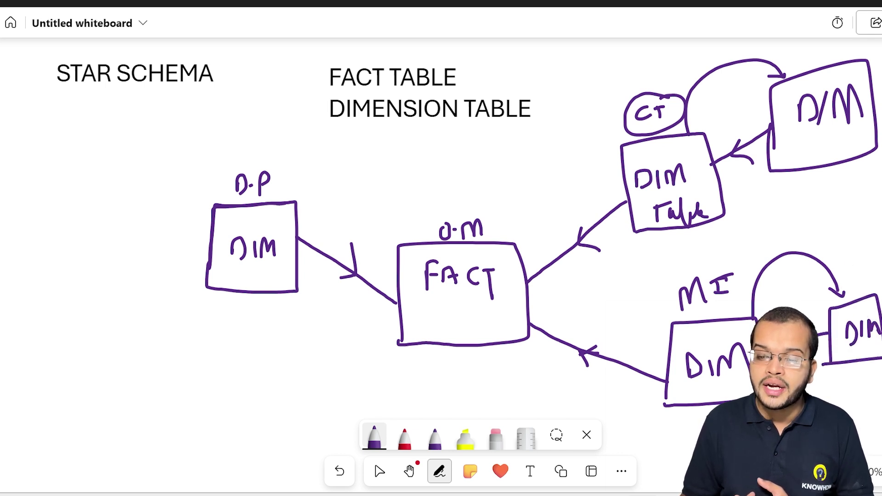